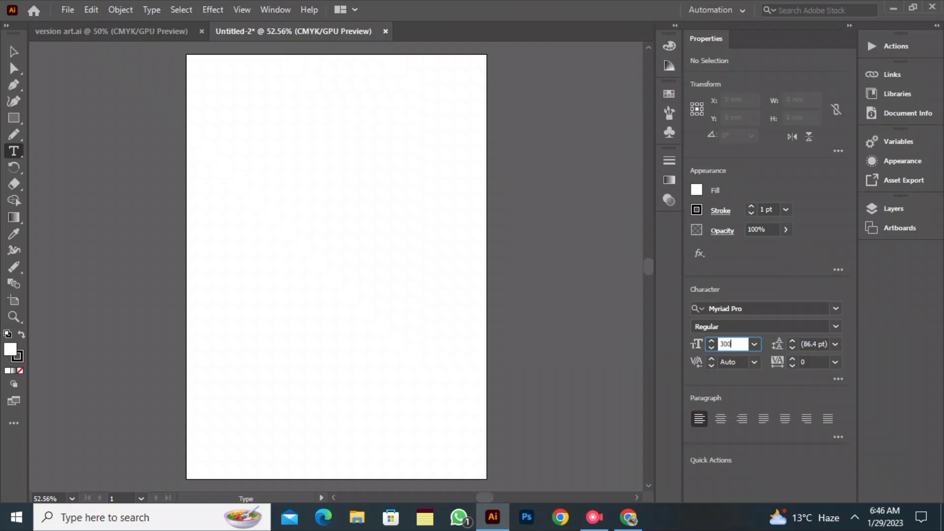
Set the type size to 300 pt and the font to Pati Demo
key(Return)
click(836, 309)
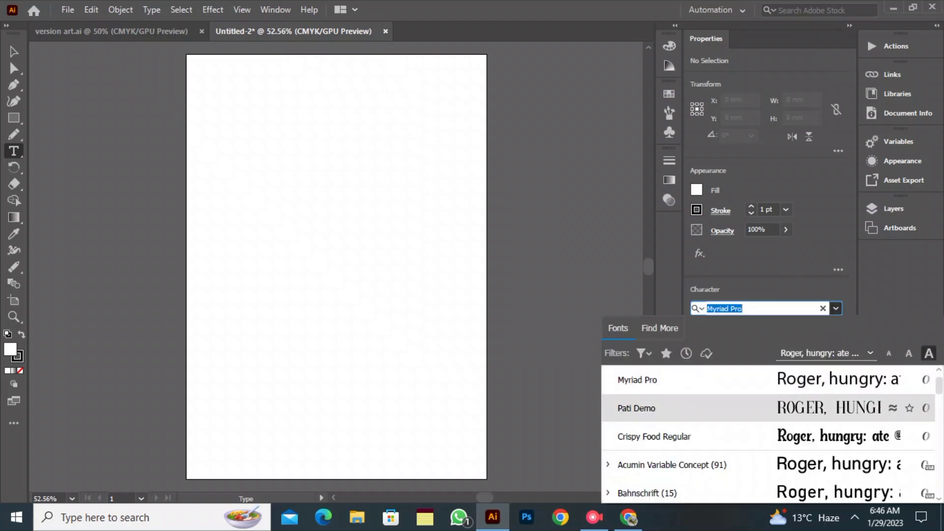
click(807, 408)
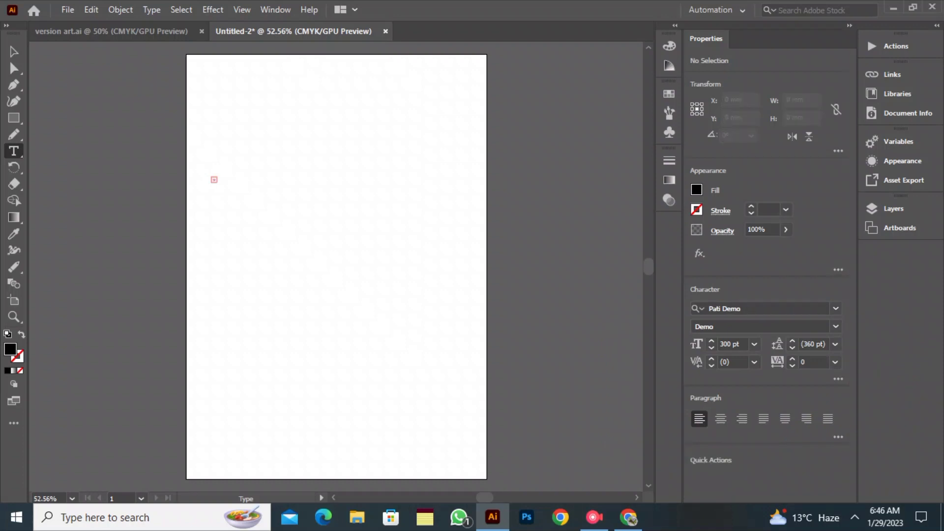
click(301, 247)
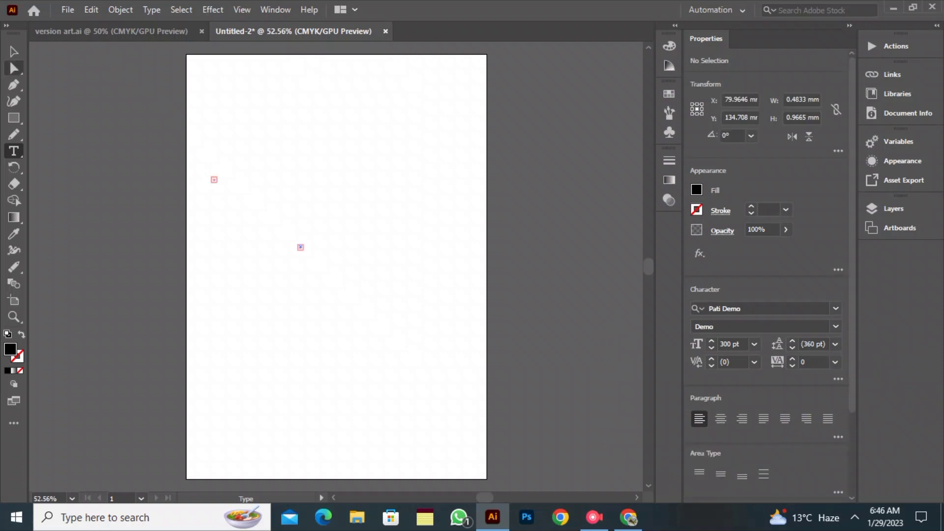
click(14, 51)
key(Delete)
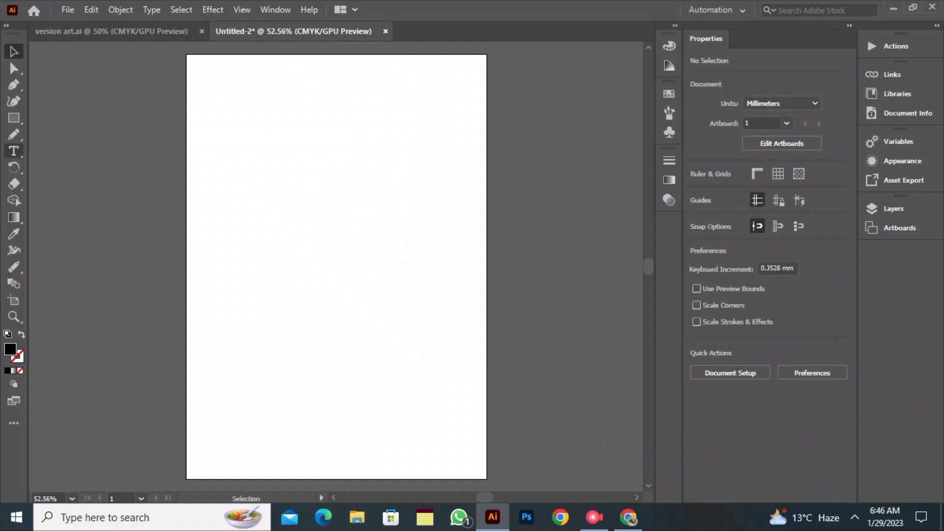
Add the capital letters D and A as separate text objects, with the A below the D
click(14, 151)
click(264, 188)
text(D)
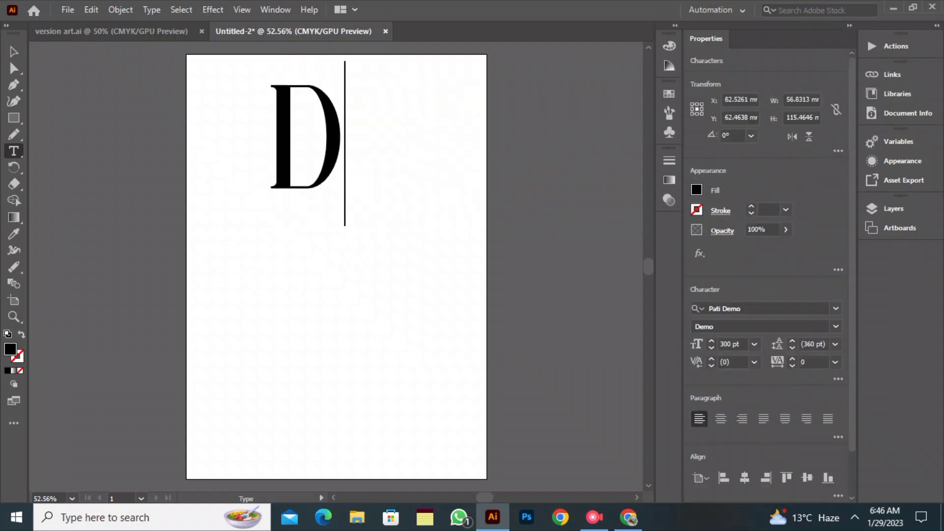
key(Return)
text(A)
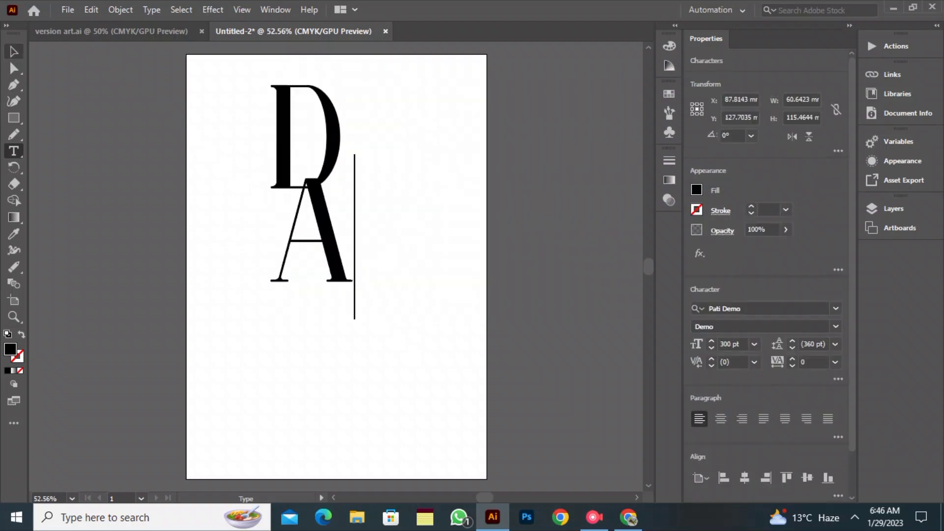
Move the A and the D side by side at mid-page so that the D's curve overlaps the A's thin leg
click(14, 52)
click(133, 143)
drag(322, 224, 373, 241)
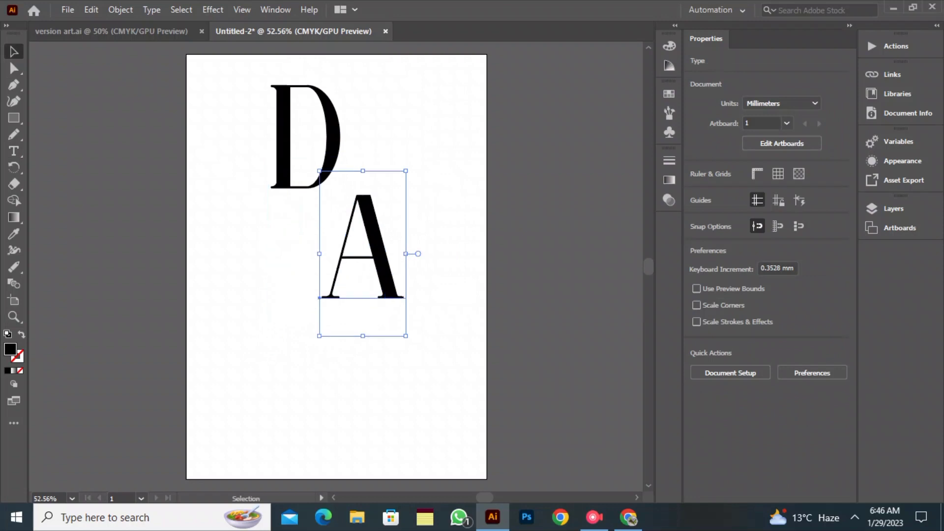
click(231, 211)
drag(284, 148, 306, 259)
click(236, 232)
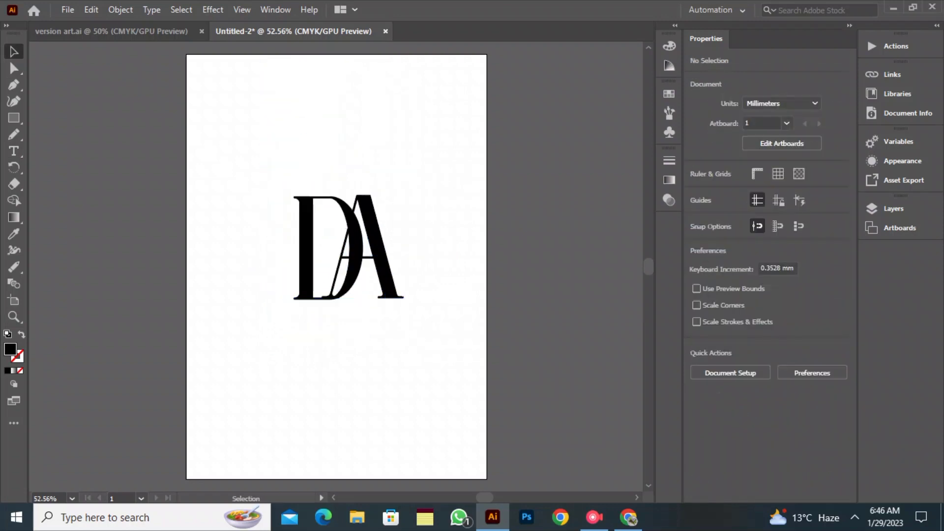
Convert the letter A to outlines
key(ctrl+plus)
key(ctrl+plus)
key(ctrl+plus)
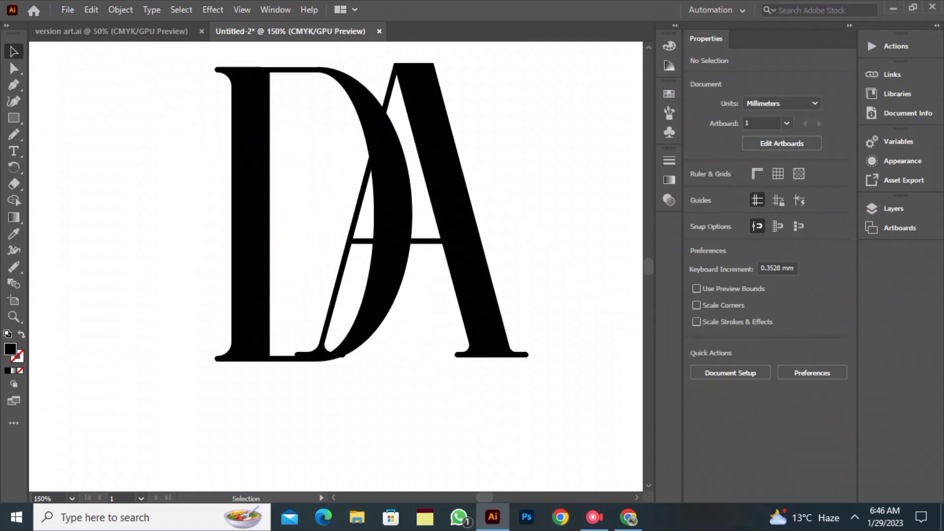
click(462, 207)
right_click(463, 206)
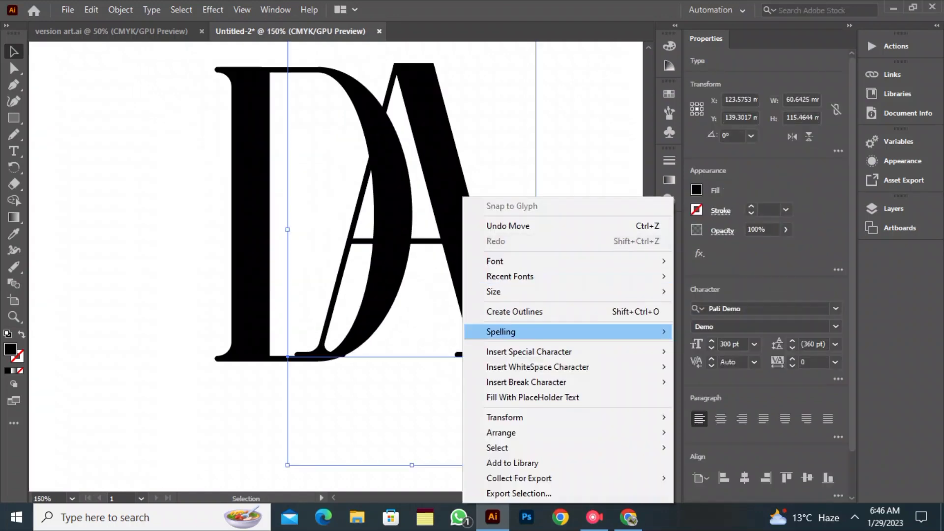
click(487, 312)
Erase the lower part of the A's thin leg, its serif and the crossbar end inside the D
click(13, 183)
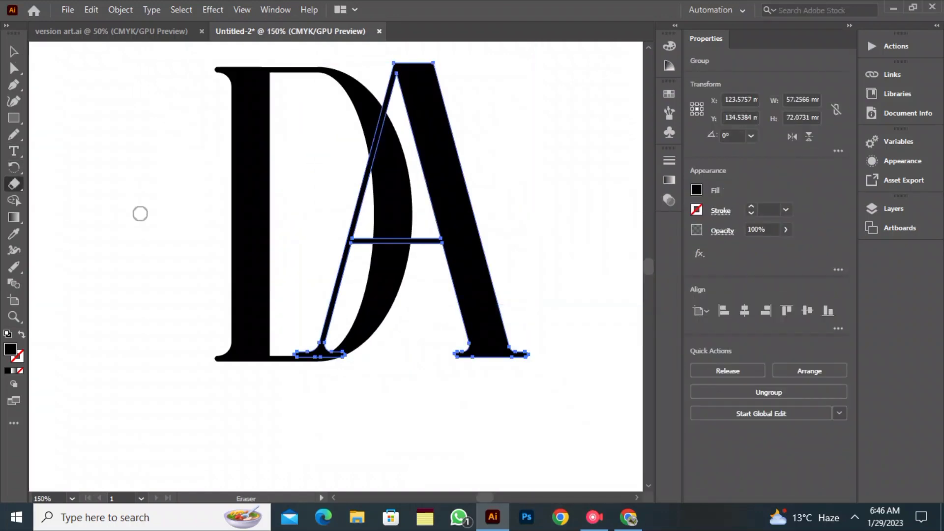
mouse_move(372, 150)
mouse_down()
mouse_move(365, 223)
mouse_move(374, 235)
mouse_move(350, 335)
mouse_move(321, 359)
mouse_move(286, 352)
mouse_move(345, 356)
mouse_move(332, 327)
mouse_move(335, 259)
mouse_move(351, 226)
mouse_move(353, 244)
mouse_move(364, 239)
mouse_move(343, 258)
mouse_move(323, 346)
mouse_move(345, 298)
mouse_up()
key(v)
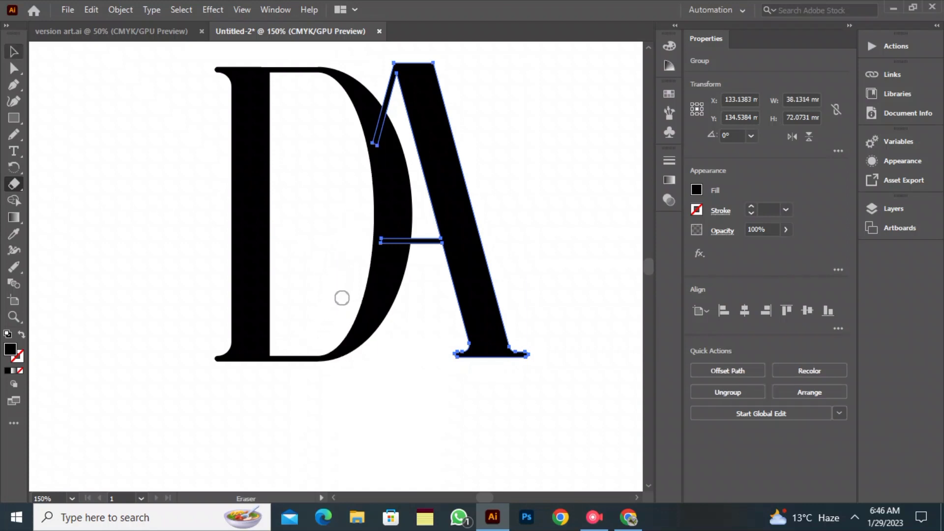
Convert the letter D to outlines
click(556, 246)
click(394, 222)
right_click(234, 163)
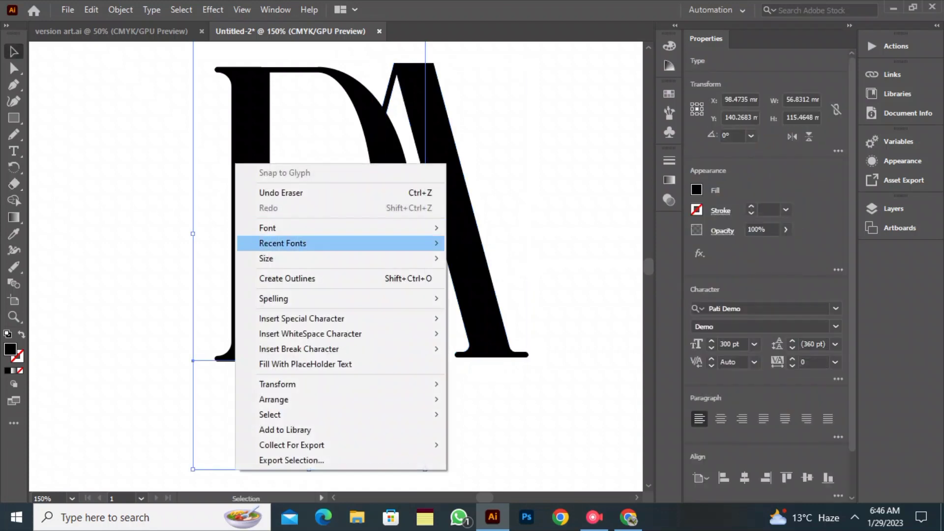
click(275, 278)
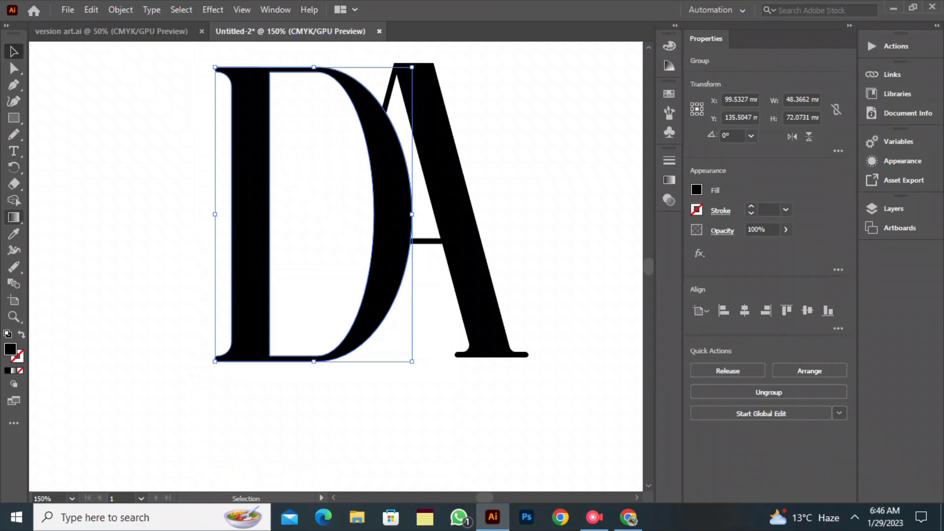
Cut the D's thin horizontal strokes beside its curve and erase the vertical stem with its serifs
click(14, 200)
click(14, 184)
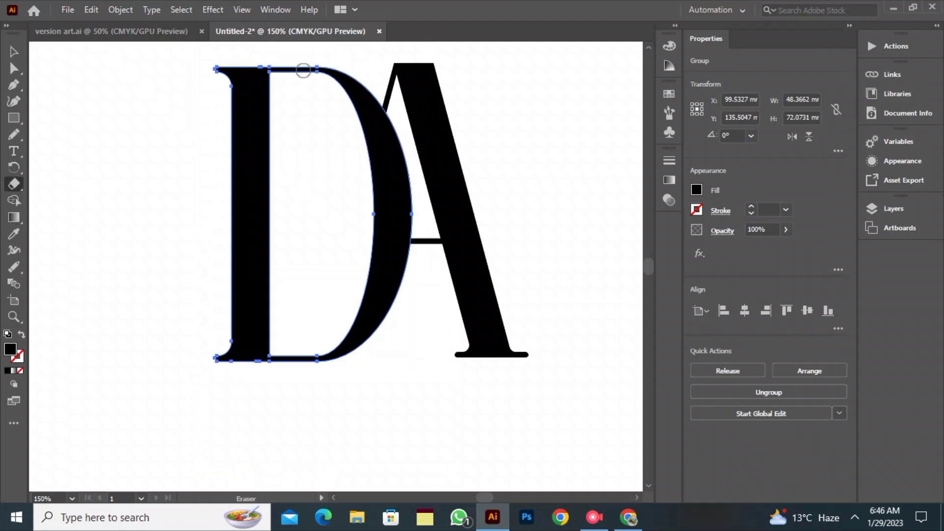
click(307, 69)
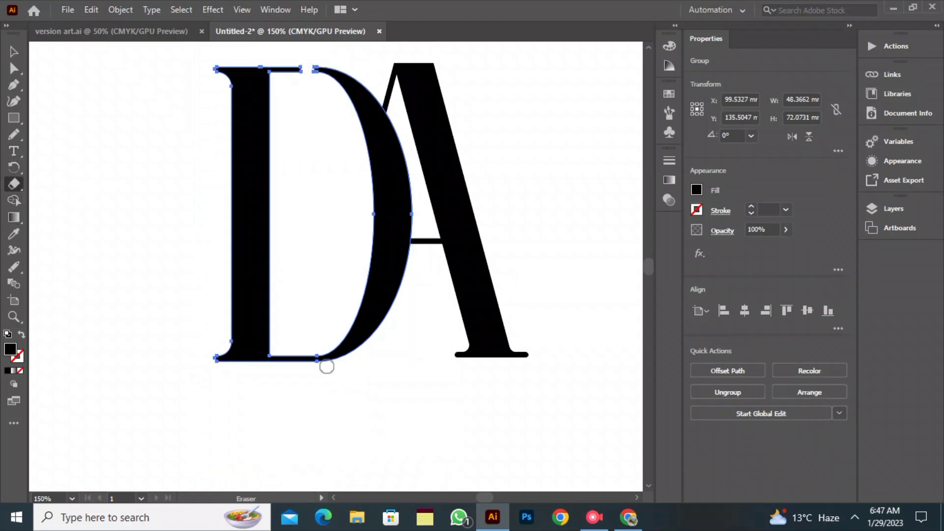
click(307, 357)
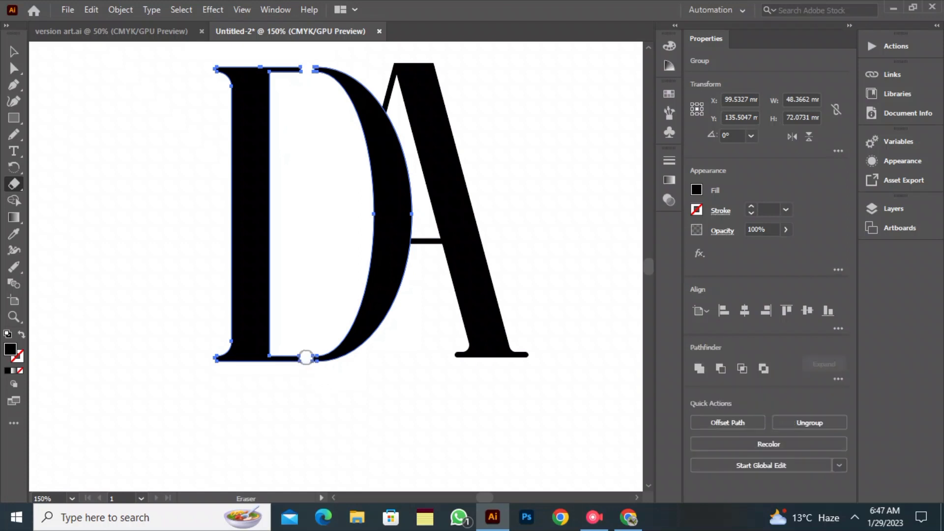
mouse_move(303, 357)
mouse_down()
mouse_move(205, 357)
mouse_move(262, 358)
mouse_move(200, 342)
mouse_move(268, 343)
mouse_move(305, 309)
mouse_move(292, 322)
mouse_move(245, 299)
mouse_move(287, 300)
mouse_move(237, 278)
mouse_move(236, 300)
mouse_move(221, 217)
mouse_move(287, 292)
mouse_move(238, 245)
mouse_move(255, 136)
mouse_move(301, 73)
mouse_move(202, 64)
mouse_move(268, 79)
mouse_move(275, 90)
mouse_move(229, 85)
mouse_move(267, 111)
mouse_move(222, 119)
mouse_move(258, 118)
mouse_move(271, 106)
mouse_move(215, 119)
mouse_move(276, 142)
mouse_move(281, 279)
mouse_move(263, 259)
mouse_move(279, 151)
mouse_move(269, 139)
mouse_move(249, 254)
mouse_move(255, 181)
mouse_move(240, 140)
mouse_move(233, 215)
mouse_move(247, 241)
mouse_move(244, 139)
mouse_move(247, 217)
mouse_up()
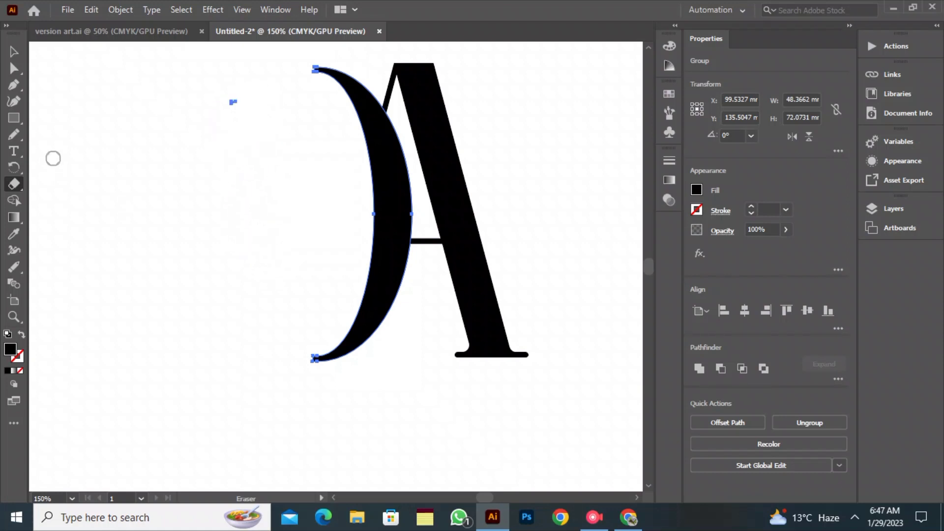
Erase the small leftover fragment of the D's stem and deselect the artwork
click(14, 51)
click(14, 184)
drag(240, 107, 212, 117)
click(13, 52)
click(147, 158)
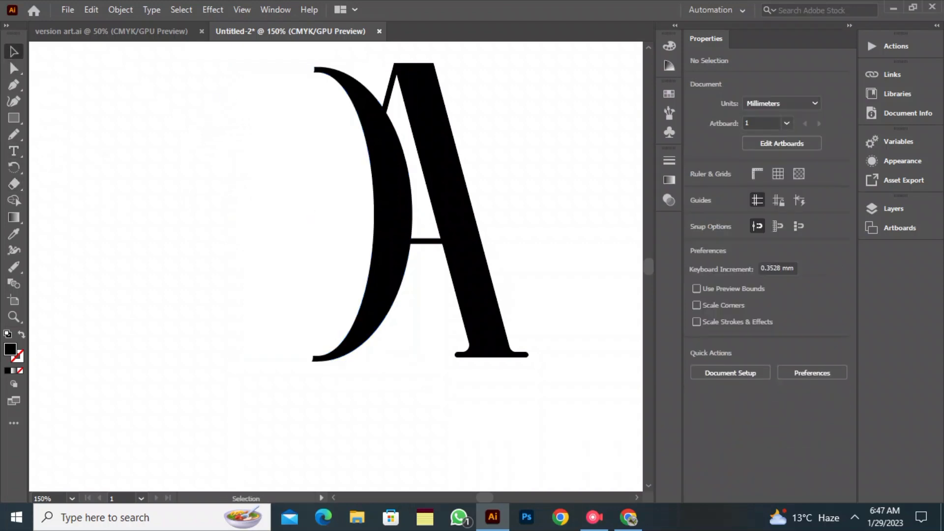
Draw a closed wavy stem about 9.5 by 72.6 mm with the Pencil beside the D's curve, filled black without a stroke
key(n)
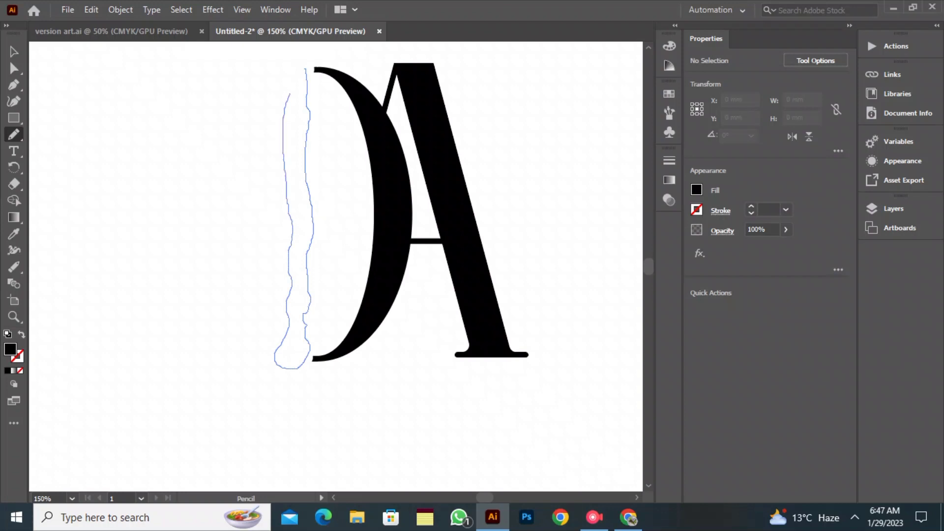
drag(307, 314, 303, 313)
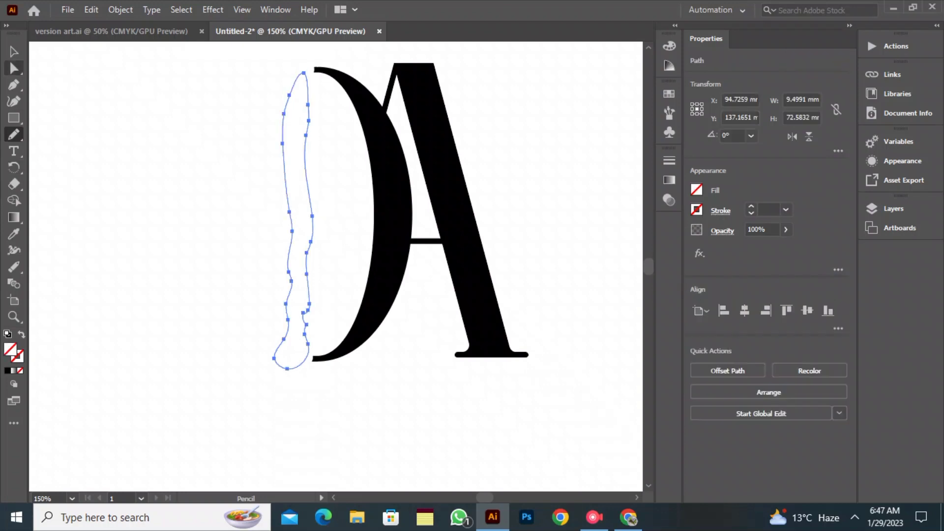
key(d)
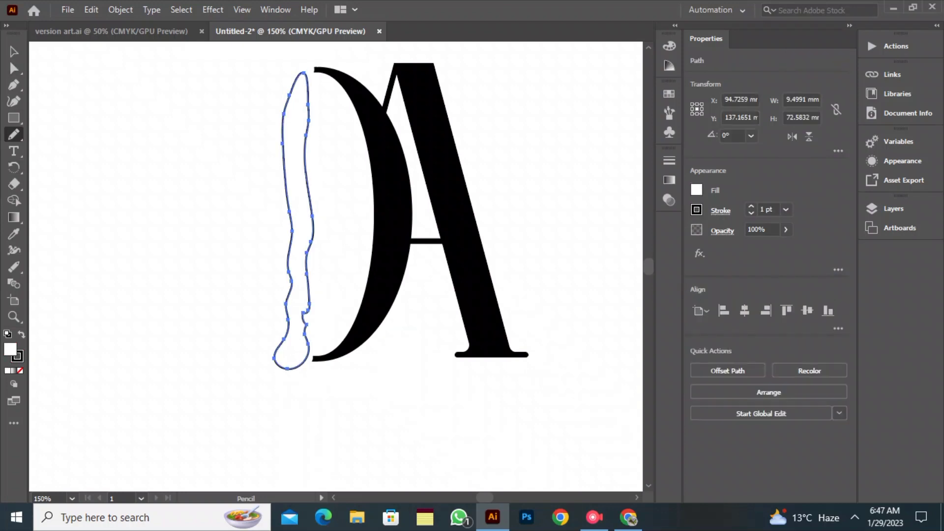
key(shift+x)
click(19, 359)
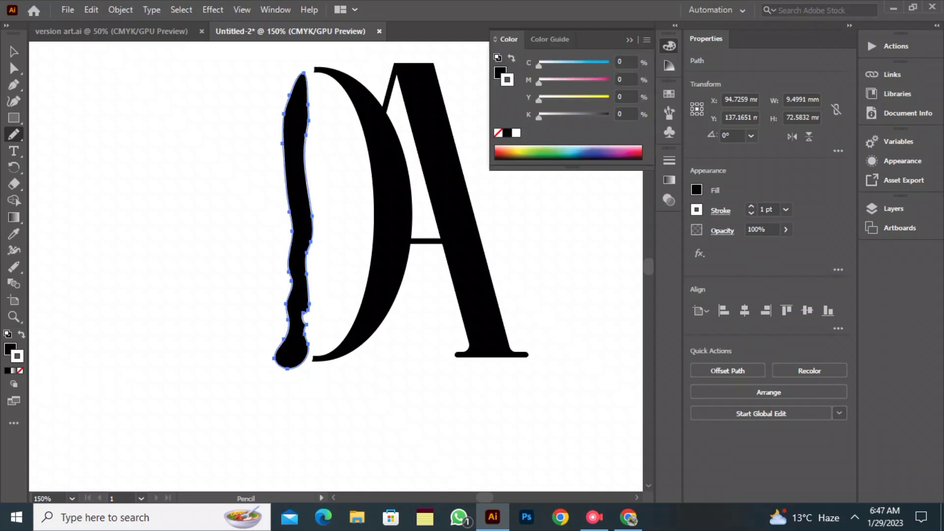
click(20, 371)
click(13, 52)
click(207, 172)
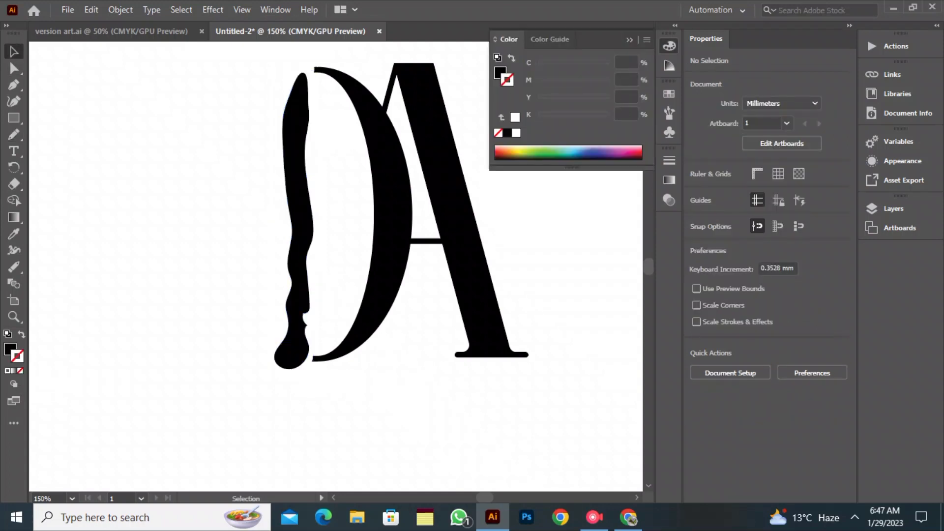
Move the wavy stem against the ends of the D's curve, and shift the whole monogram toward the page's centre
drag(298, 207, 307, 201)
click(222, 197)
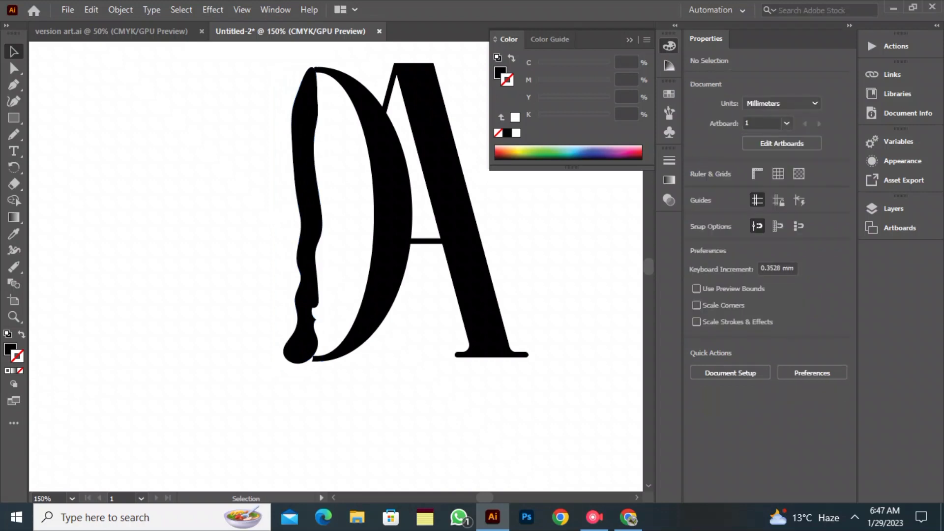
key(ctrl+0)
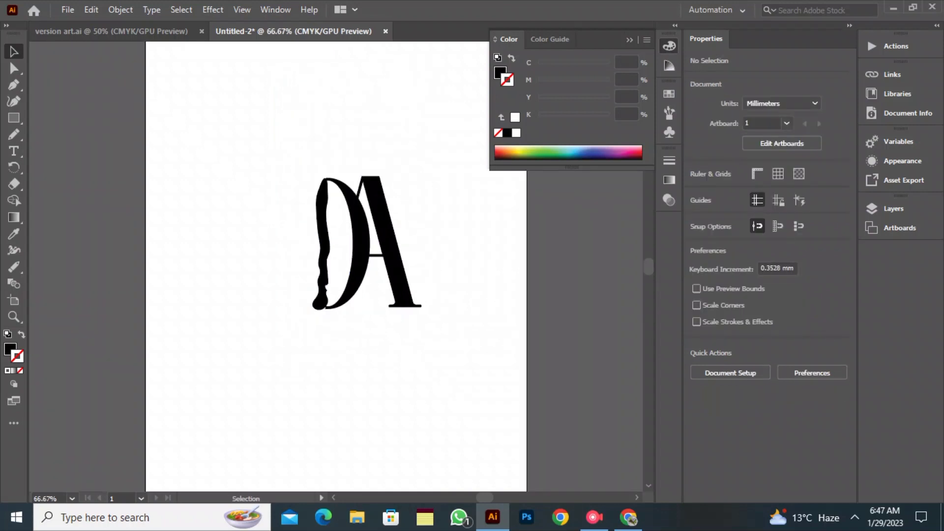
drag(198, 235, 369, 256)
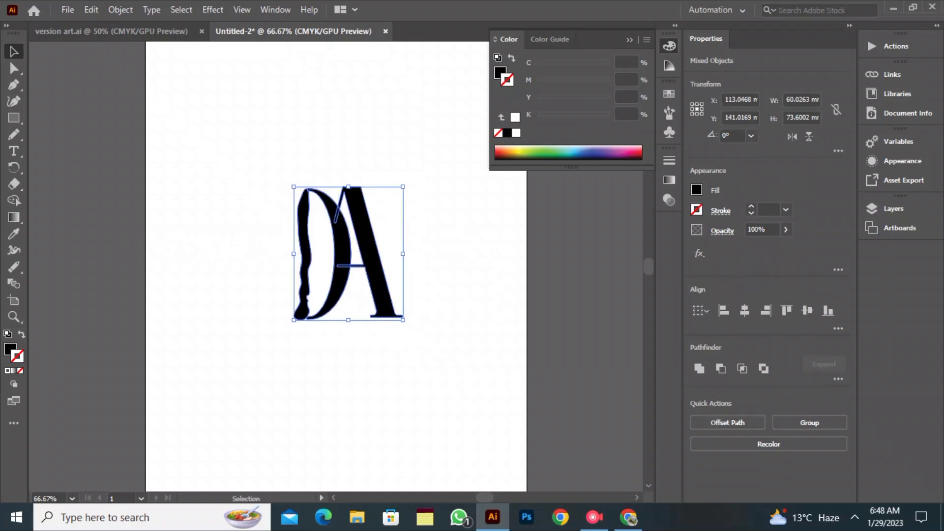
click(433, 265)
Draw a rectangle about 211.5 by 297.2 mm from the page's centre, covering the whole artboard
scroll(334, 266, up, 3)
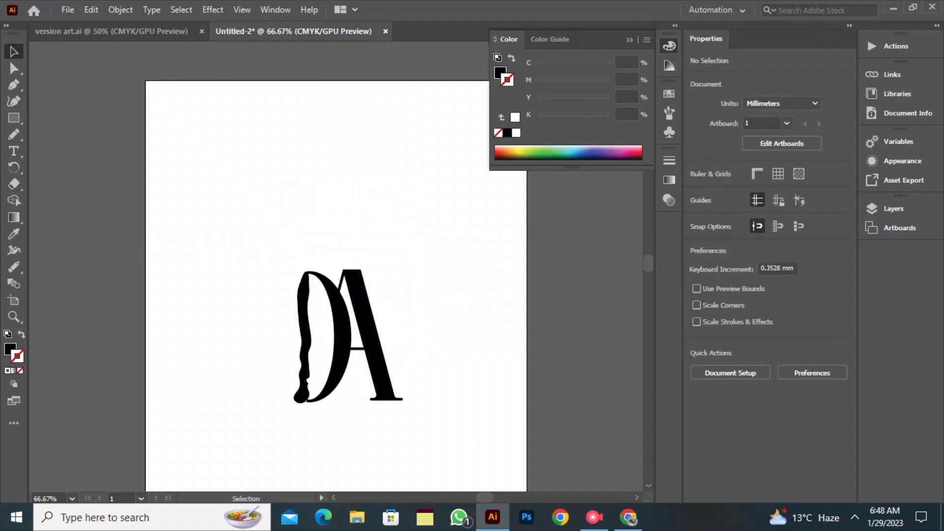
key(m)
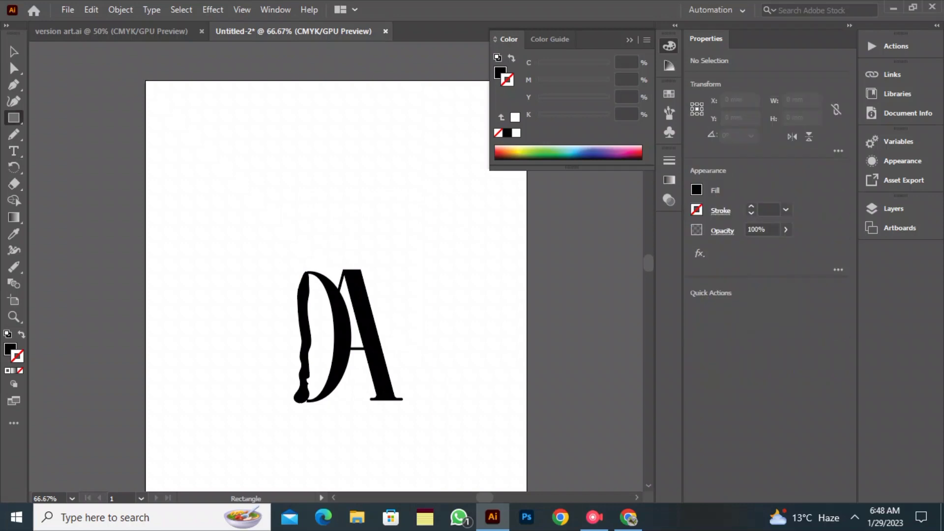
scroll(334, 149, down, 7)
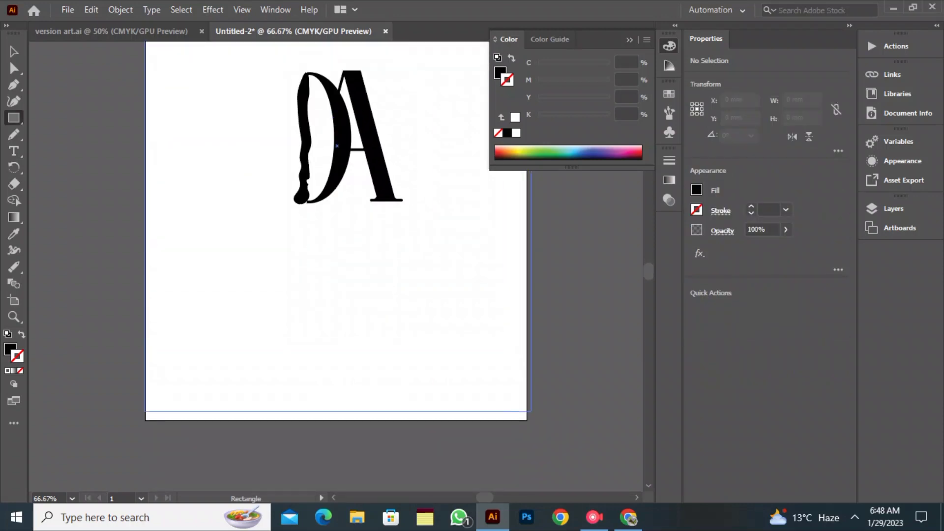
drag(333, 149, 528, 420)
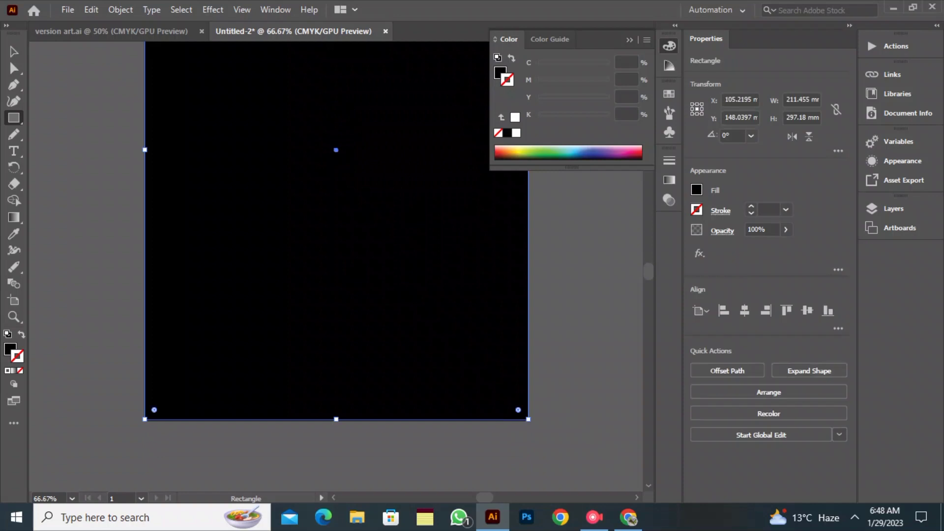
drag(528, 153, 524, 150)
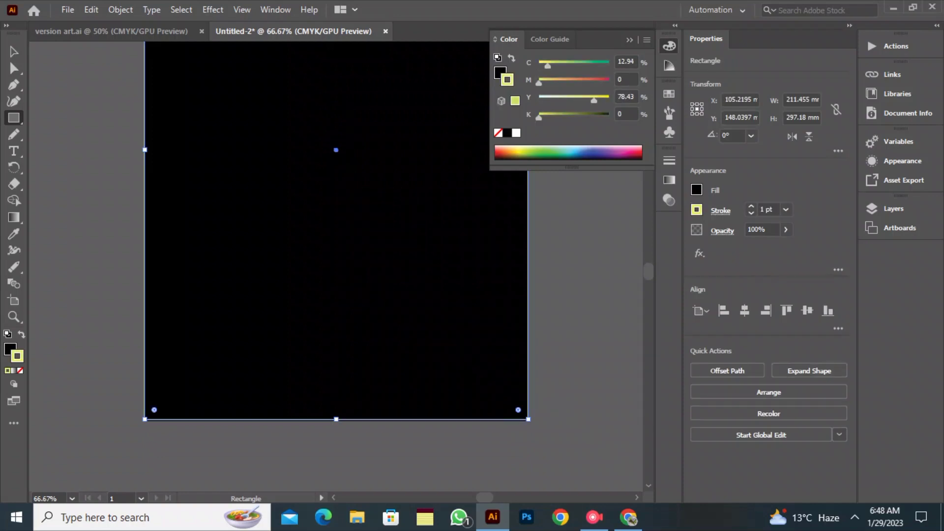
drag(548, 66, 538, 66)
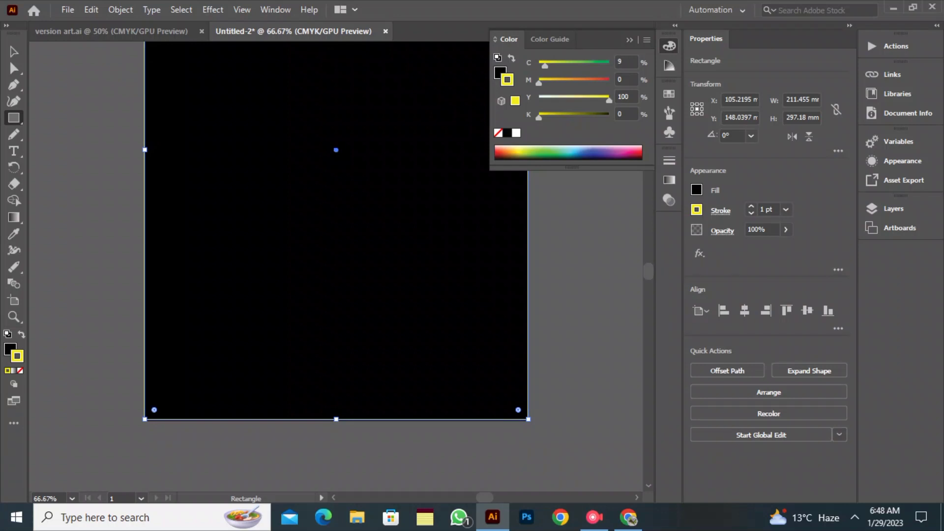
click(20, 371)
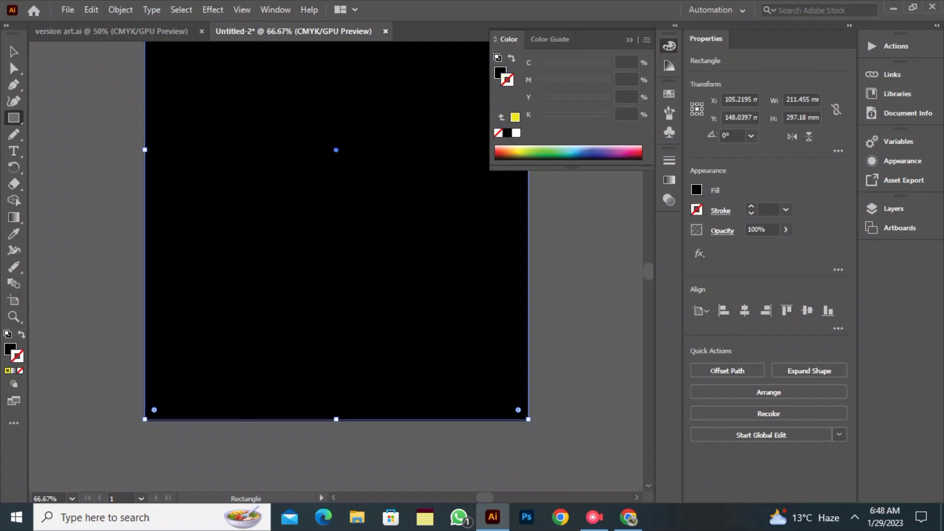
Set the rectangle's fill to white
click(10, 349)
click(516, 133)
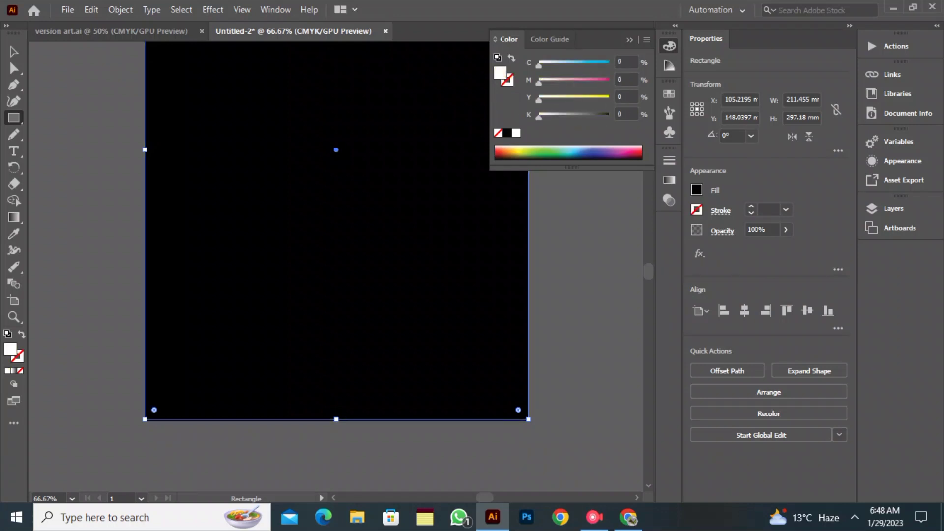
Fill the background rectangle with yellow (C 1.57, Y 100) and lock it at the back behind the monogram
click(522, 146)
drag(573, 100, 611, 98)
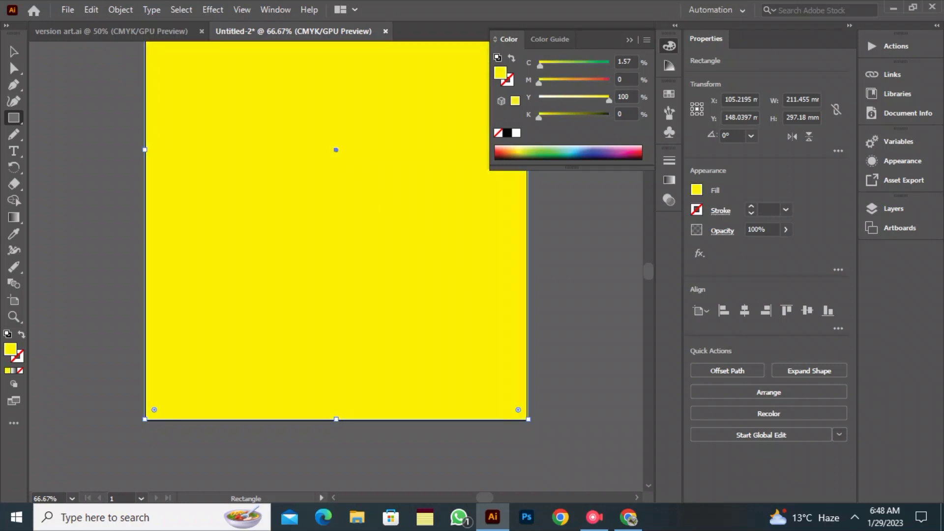
scroll(330, 123, up, 3)
right_click(330, 123)
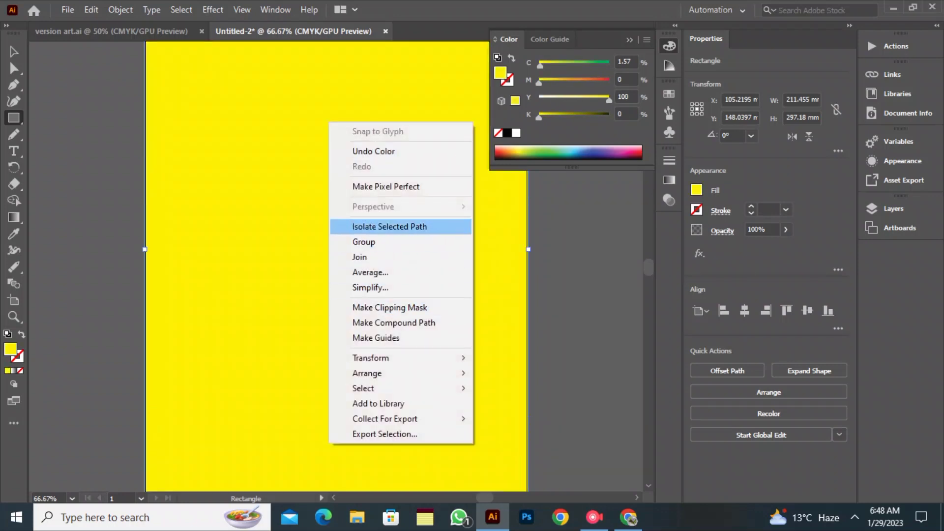
mouse_move(418, 374)
click(518, 417)
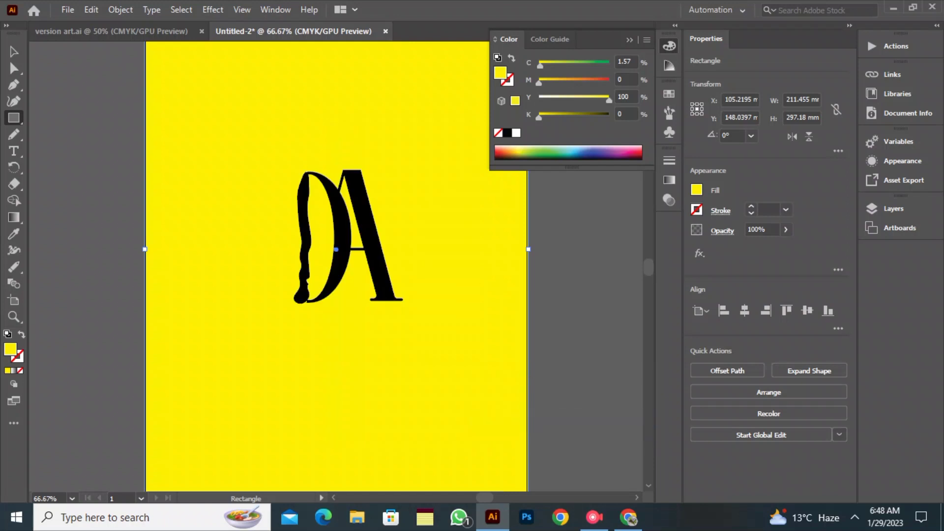
key(v)
key(ctrl+2)
Place a new point text near the monogram's base and format it in Arial Regular at 72 pt
click(14, 151)
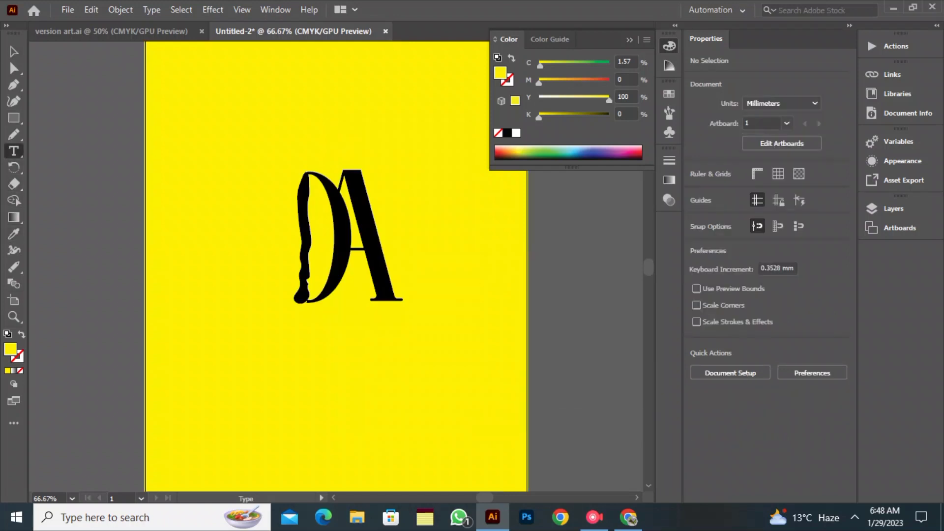
click(235, 326)
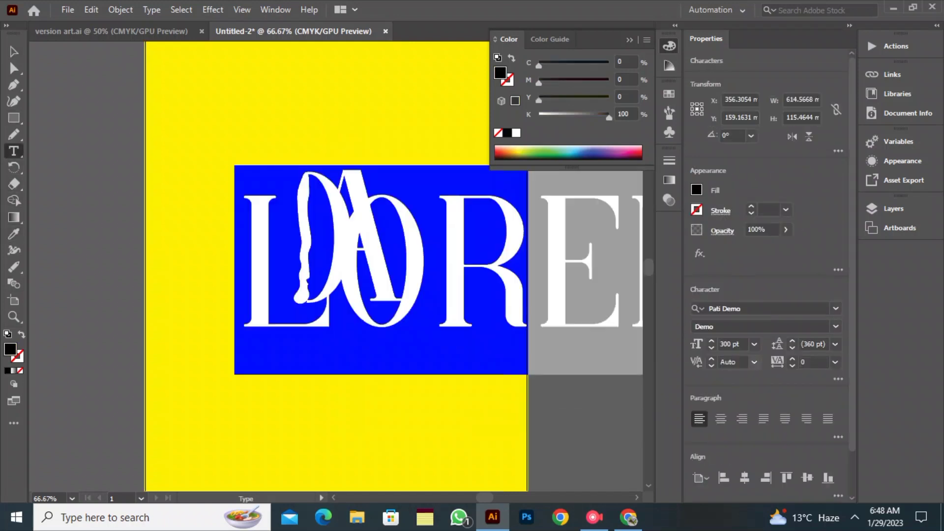
click(754, 344)
click(771, 329)
click(837, 309)
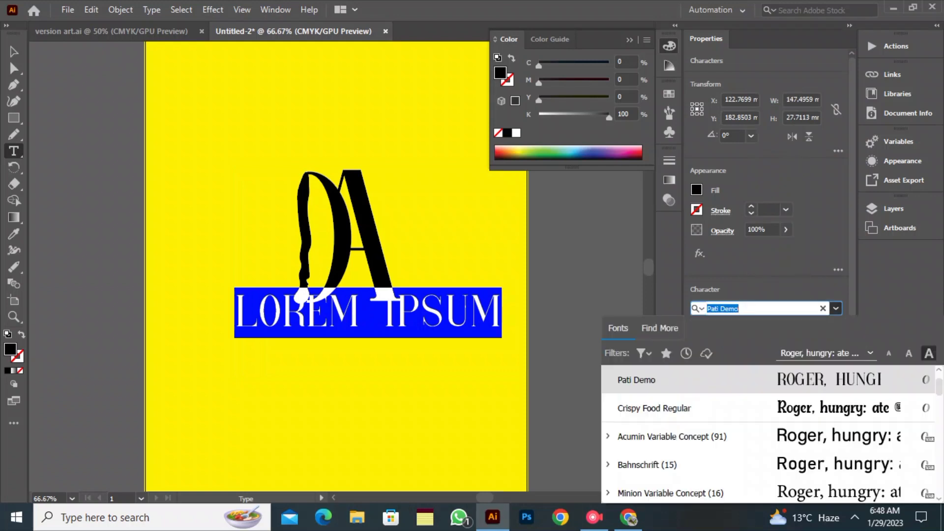
scroll(831, 437, down, 1)
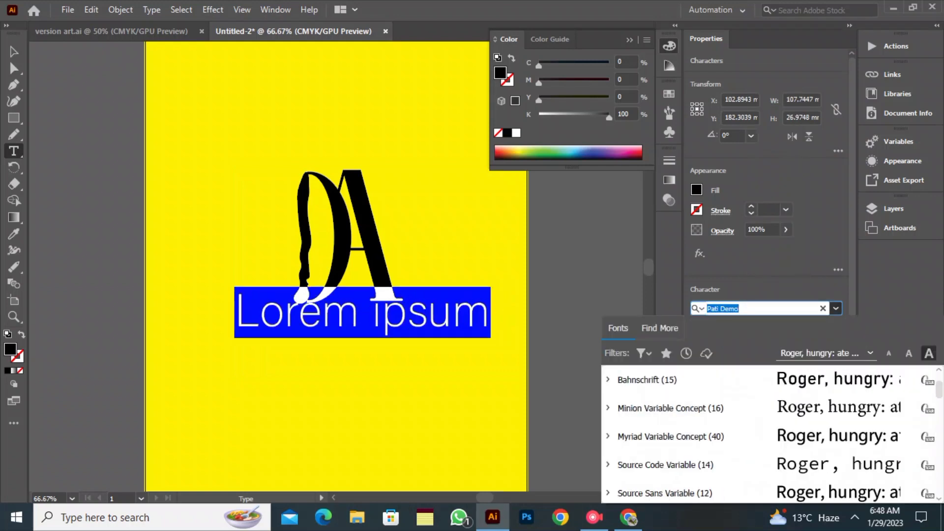
scroll(832, 437, down, 1)
scroll(831, 437, up, 3)
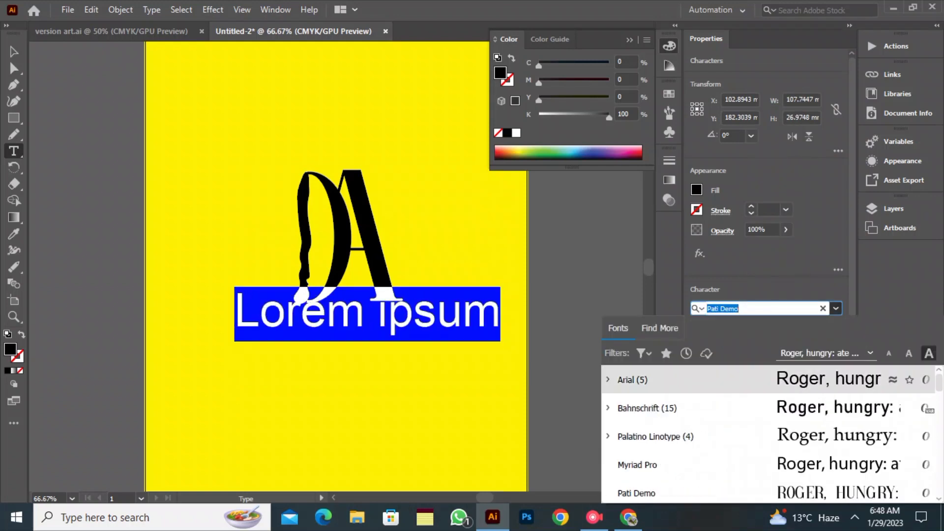
click(768, 380)
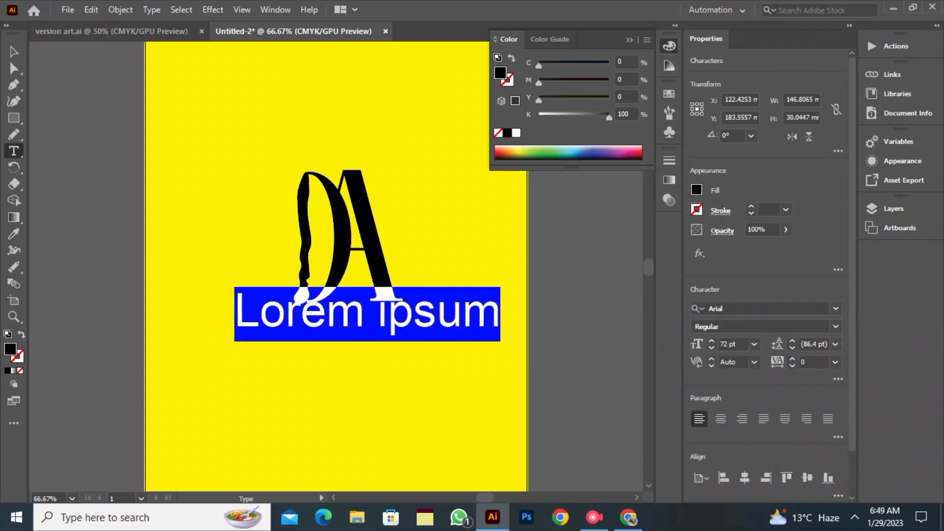
Replace the placeholder text with "Desiging ART"
text(D)
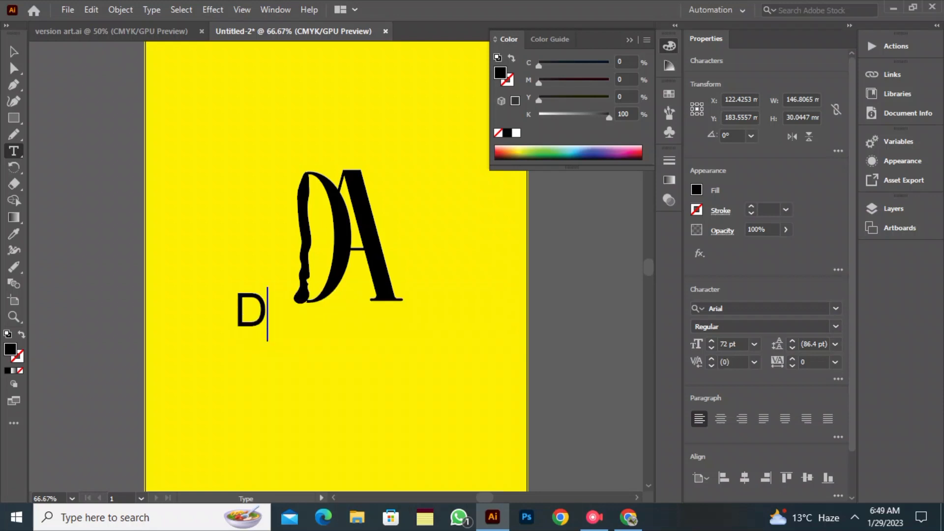
text(esigi)
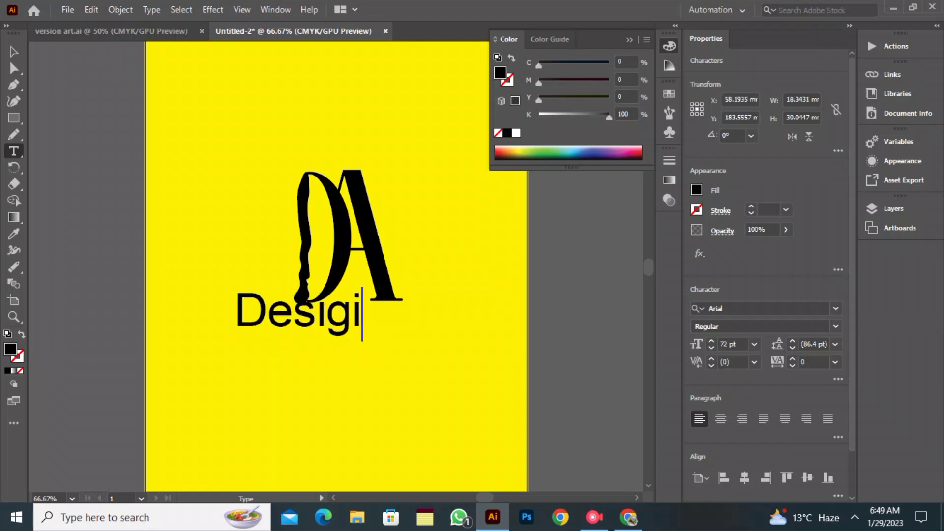
text(ng ATR)
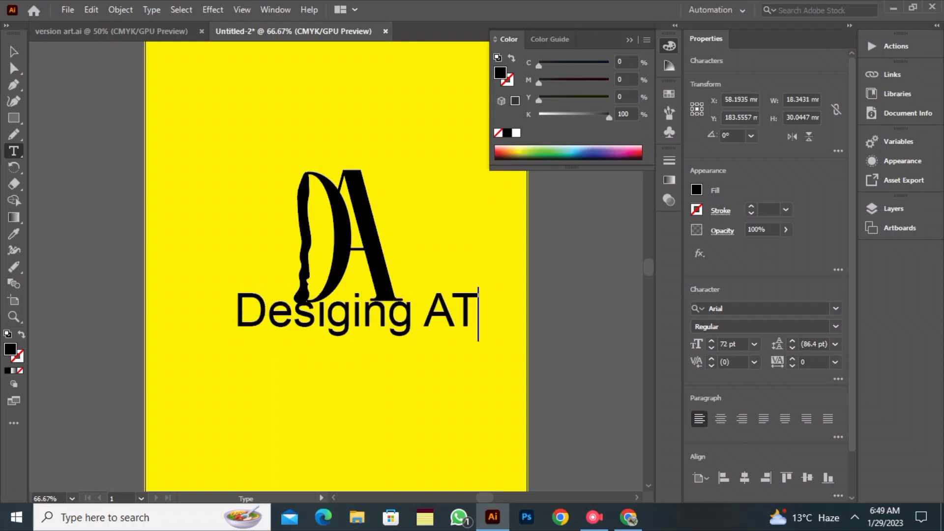
key(BackSpace)
key(BackSpace)
text(RT)
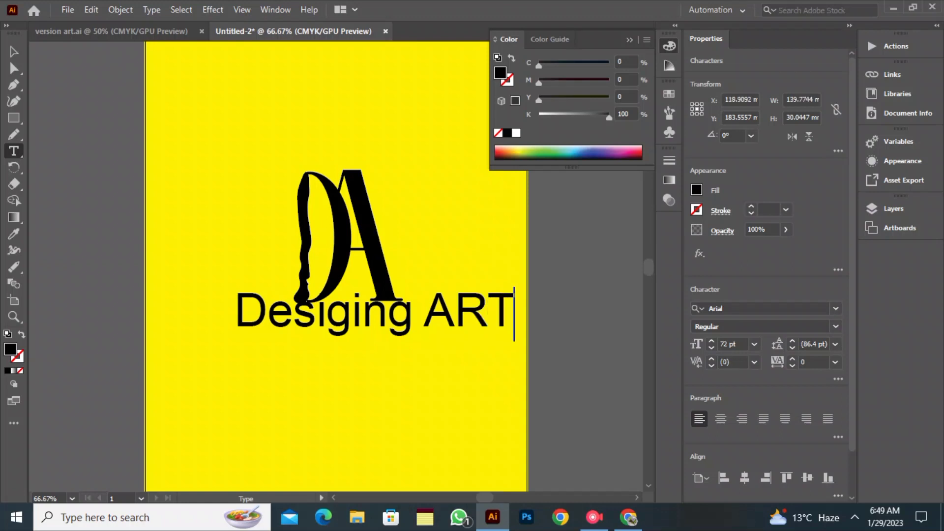
Move the "Desiging ART" text down so it sits clear below the DA monogram
click(14, 52)
click(93, 133)
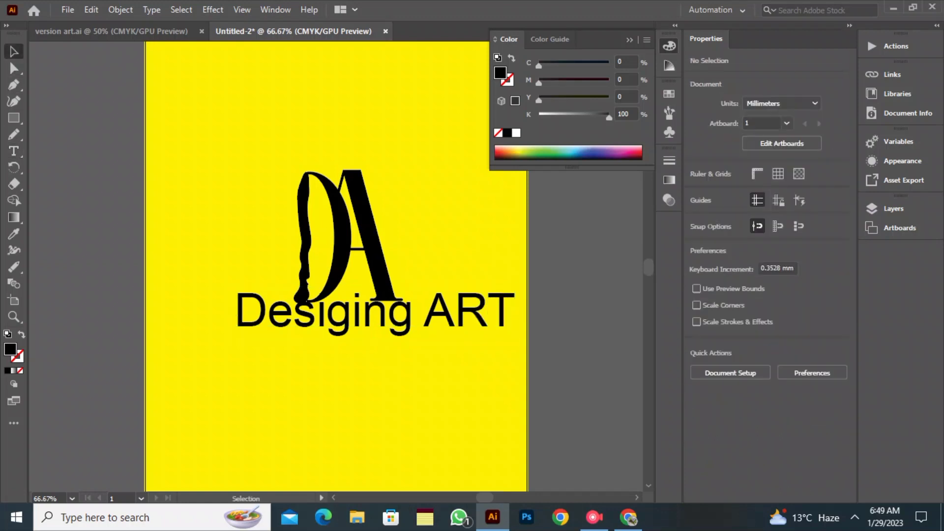
drag(374, 315, 364, 359)
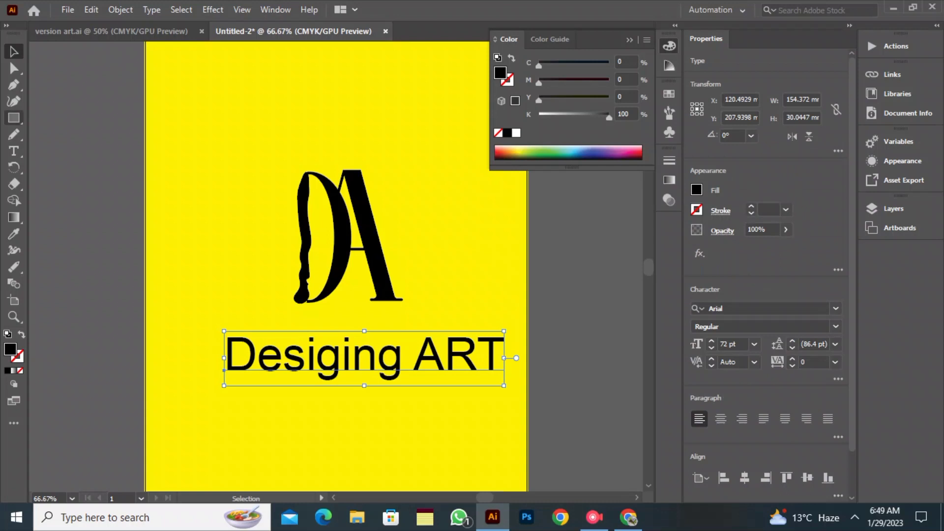
Reduce the font size of the whole "Desiging ART" text to 57 pt
click(14, 151)
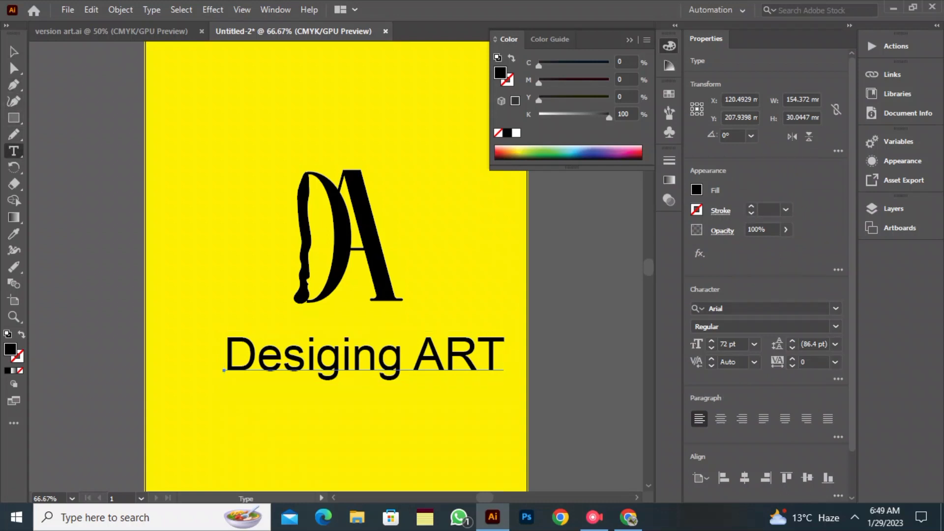
drag(225, 354, 504, 355)
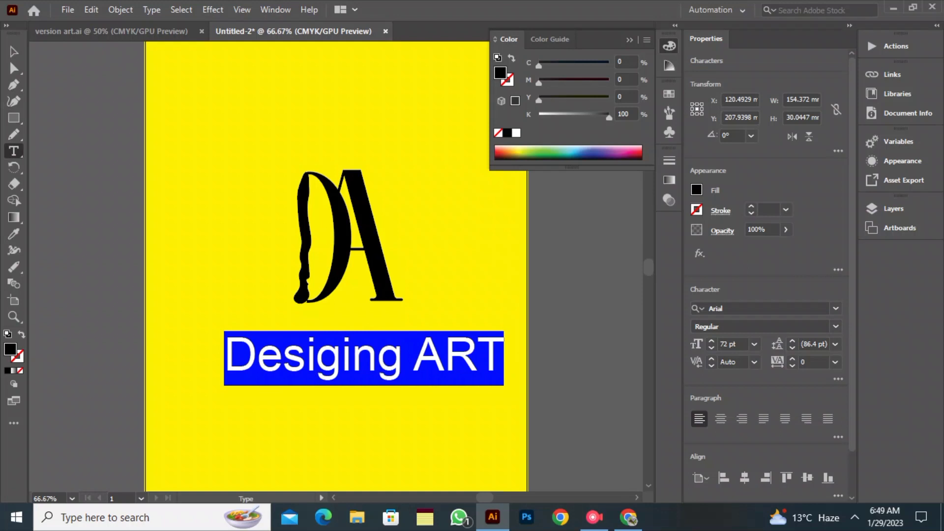
key(ctrl+shift+comma)
key(ctrl+shift+comma)
key(ctrl+shift+comma)
key(ctrl+shift+comma)
key(ctrl+shift+comma)
key(ctrl+shift+comma)
key(ctrl+shift+comma)
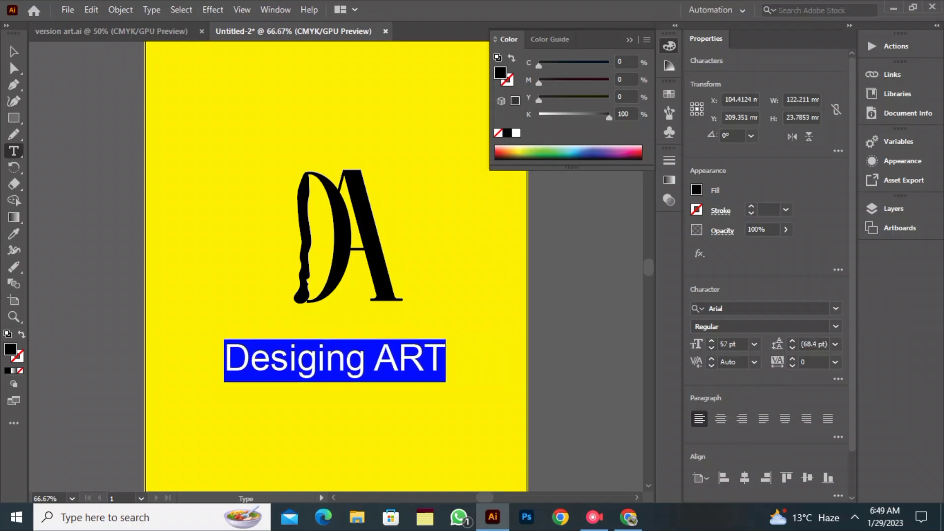
Move the "Desiging ART" text closer beneath the monogram and roughly center it
click(14, 51)
click(197, 295)
drag(315, 360, 319, 345)
Set the font style of the "Desiging ART" text to Bold and deselect it
double_click(318, 345)
key(ctrl+a)
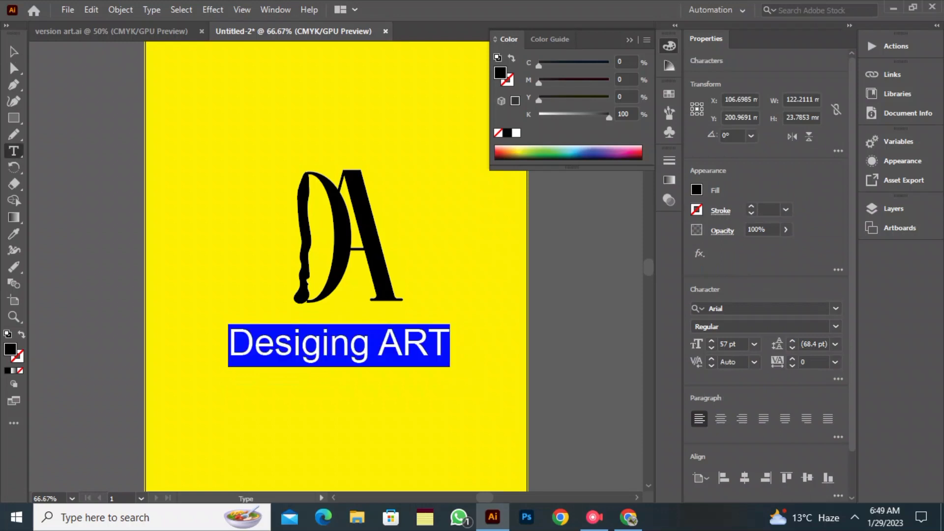
click(837, 326)
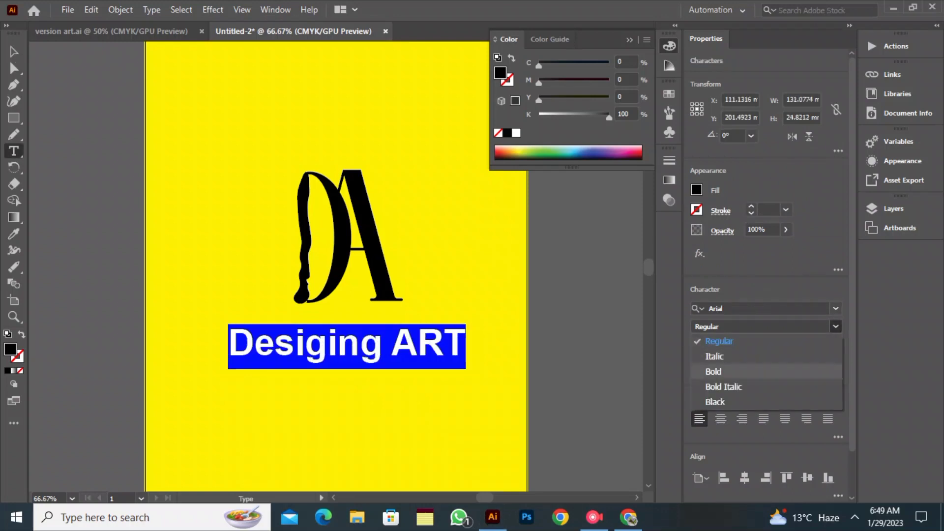
click(714, 368)
key(Escape)
click(192, 296)
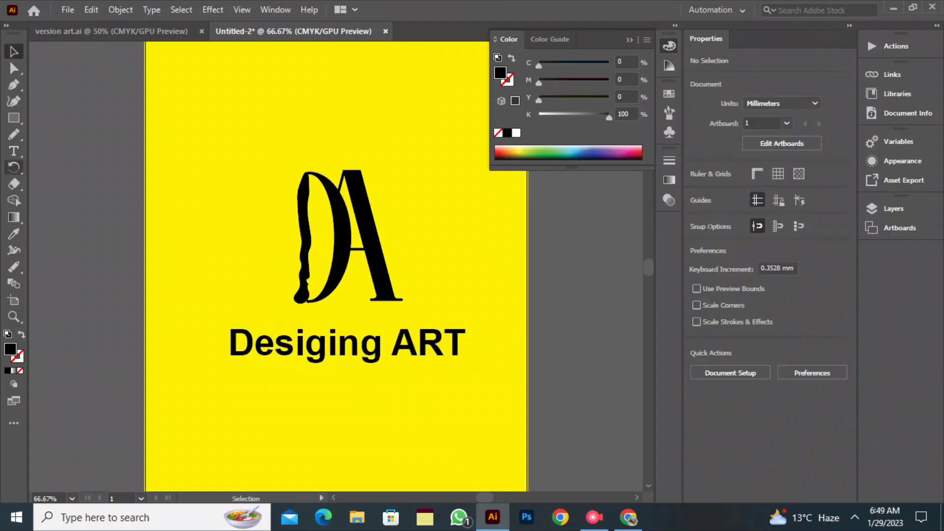
Add a separate point text below "Desiging ART" reading "Lets learn Graphic designig"
click(13, 151)
click(212, 397)
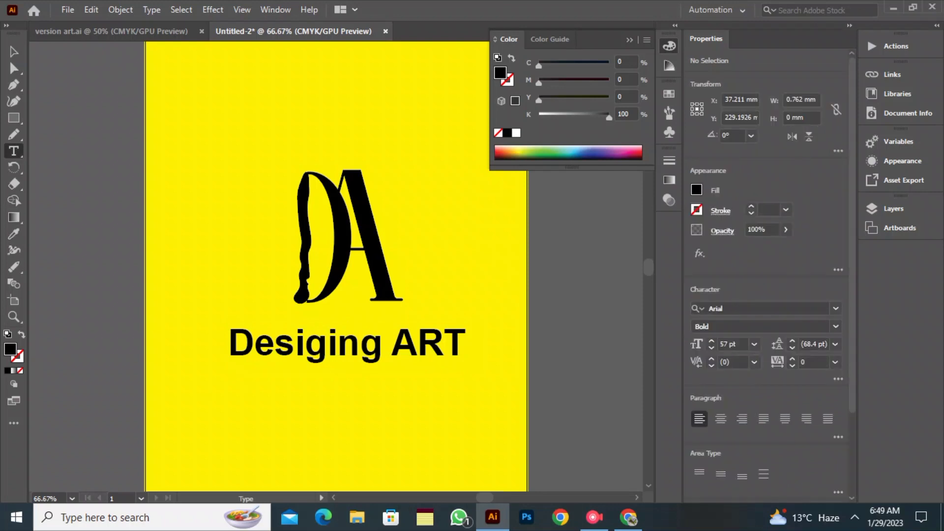
click(243, 400)
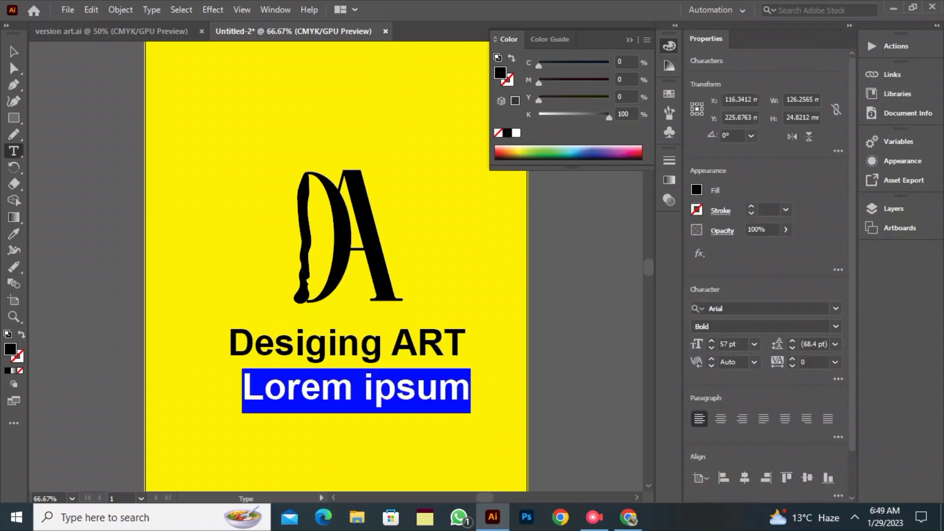
text(Lets)
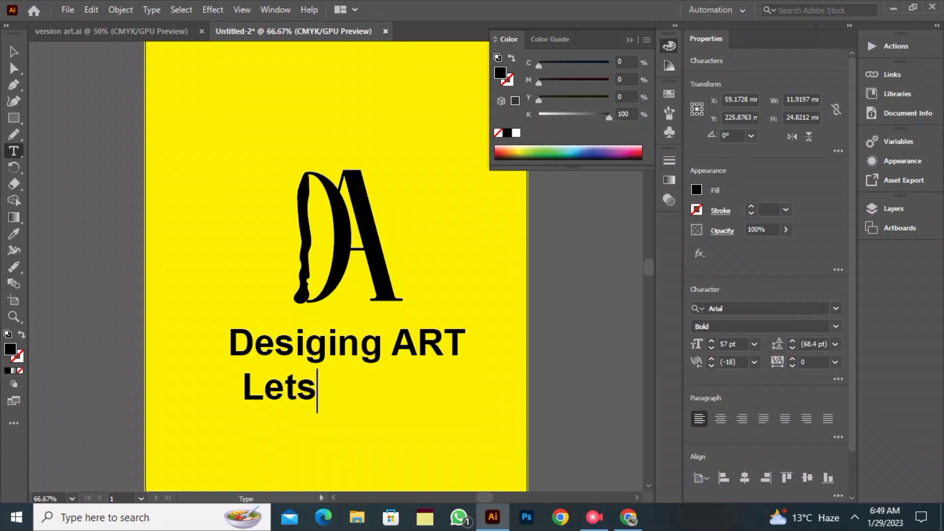
text( lean)
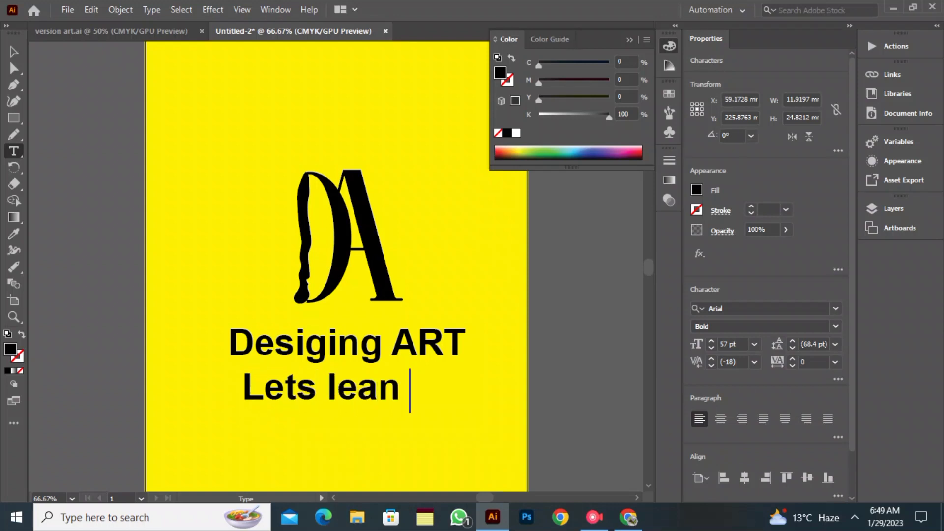
key(BackSpace)
key(BackSpace)
key(BackSpace)
text(arn )
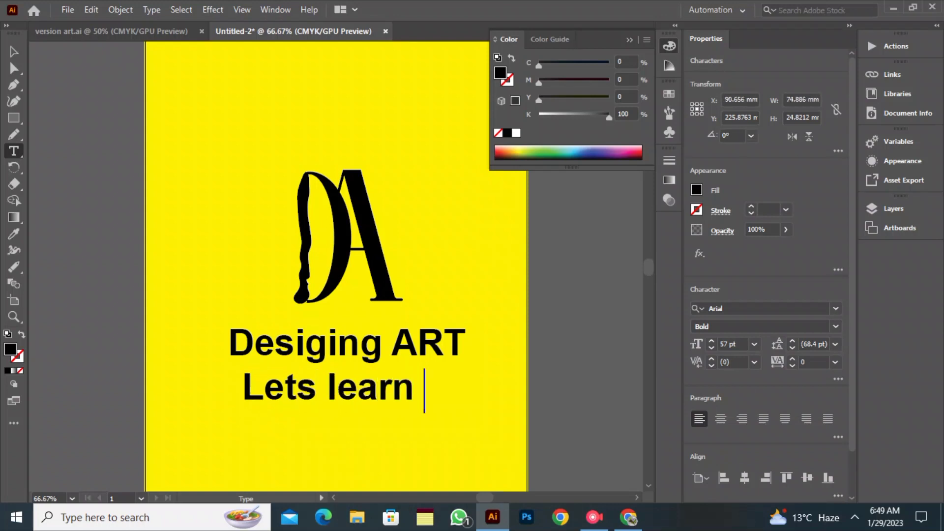
text(g)
key(BackSpace)
text(G)
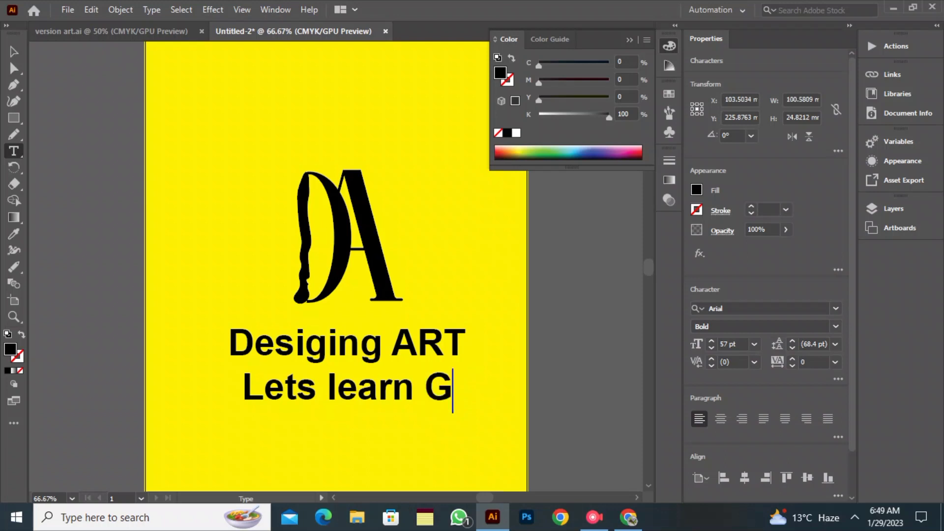
text(raphi)
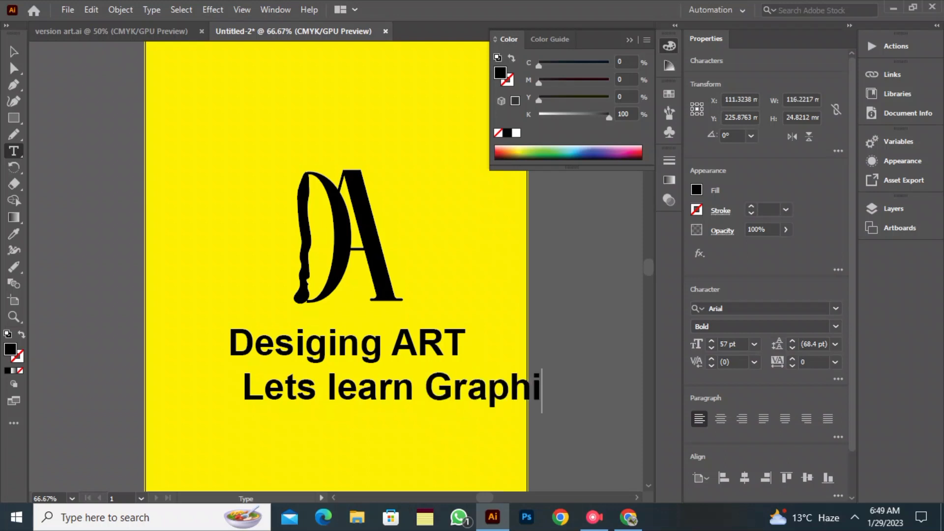
text(c D)
key(BackSpace)
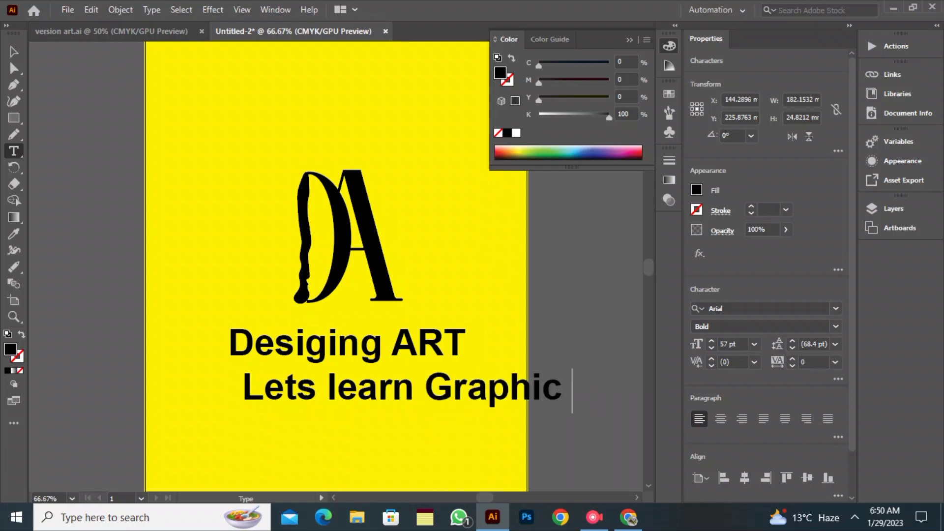
text(desi)
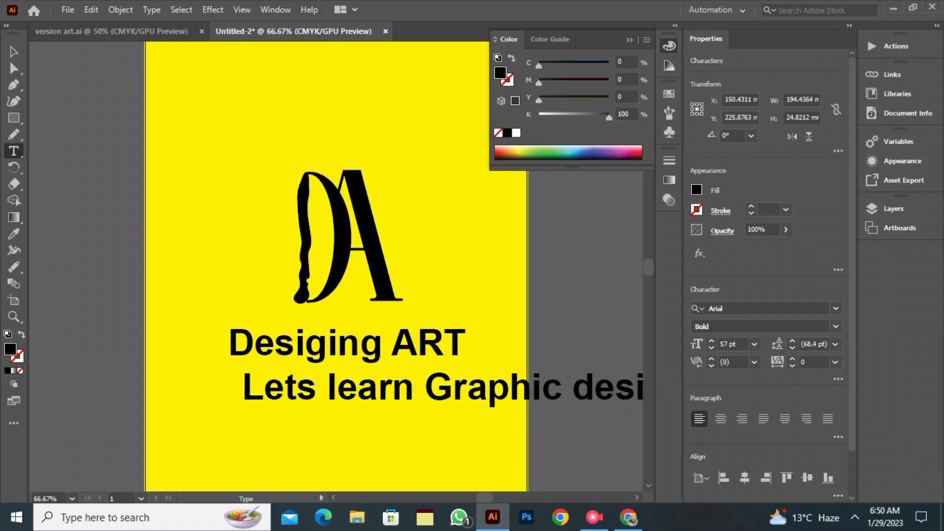
Set the font style of the whole tagline "Lets learn Graphic designig" to Regular
scroll(336, 267, up, 1)
mouse_move(485, 498)
mouse_down()
mouse_move(504, 497)
mouse_move(486, 498)
mouse_up()
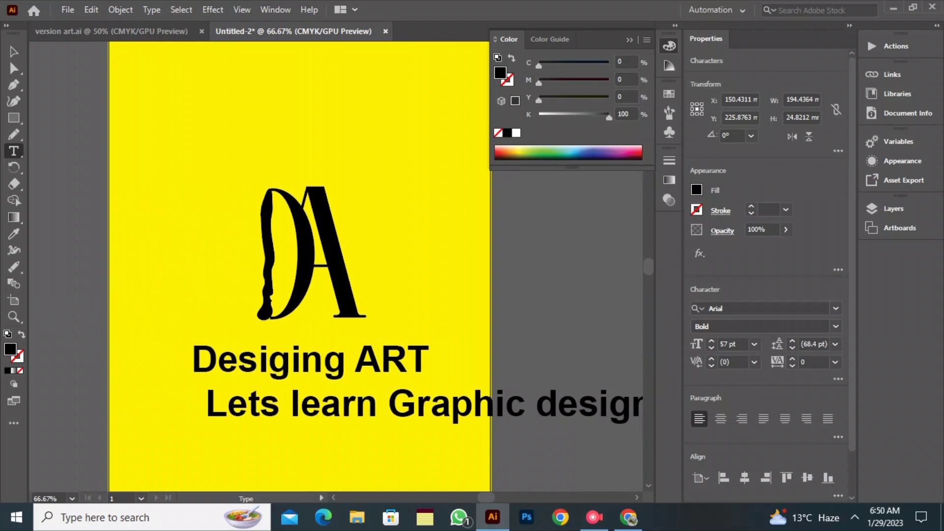
drag(207, 407, 646, 409)
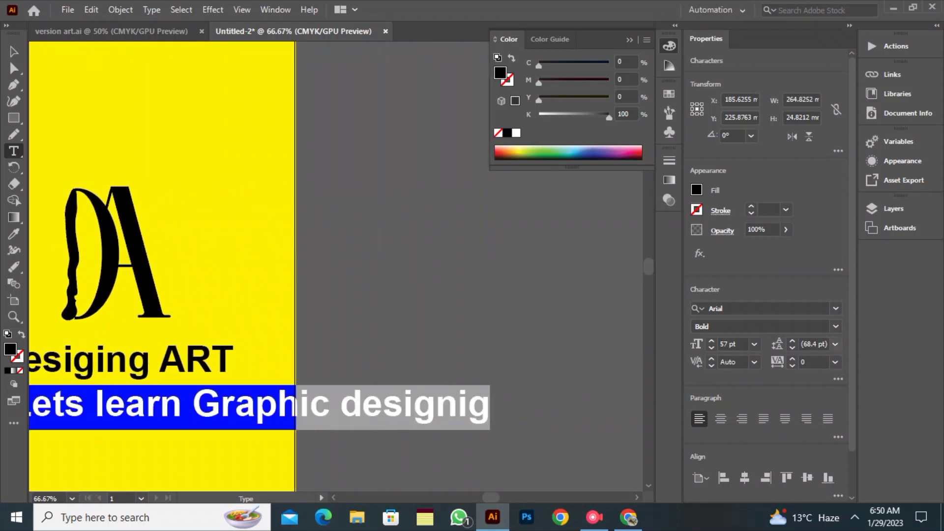
click(836, 327)
click(807, 341)
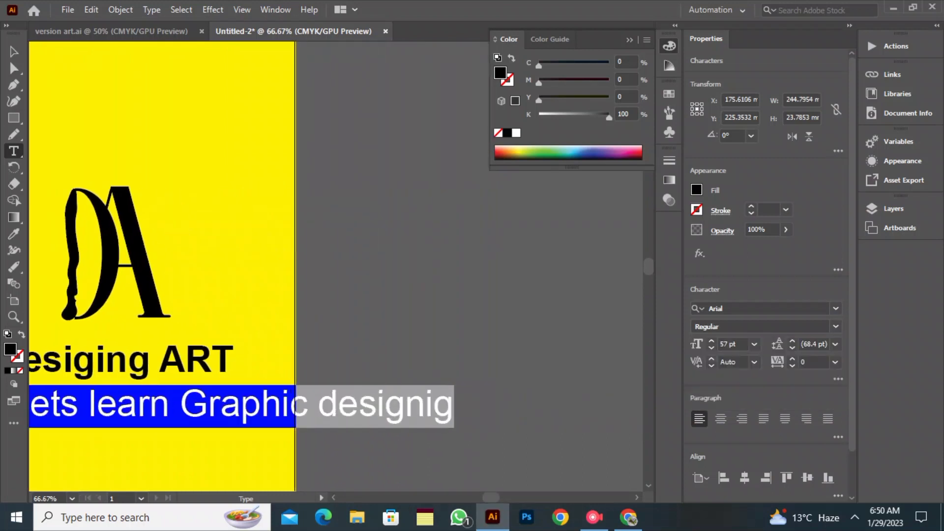
Set the tagline's font size to 9 pt
click(712, 366)
click(605, 276)
click(754, 345)
click(772, 162)
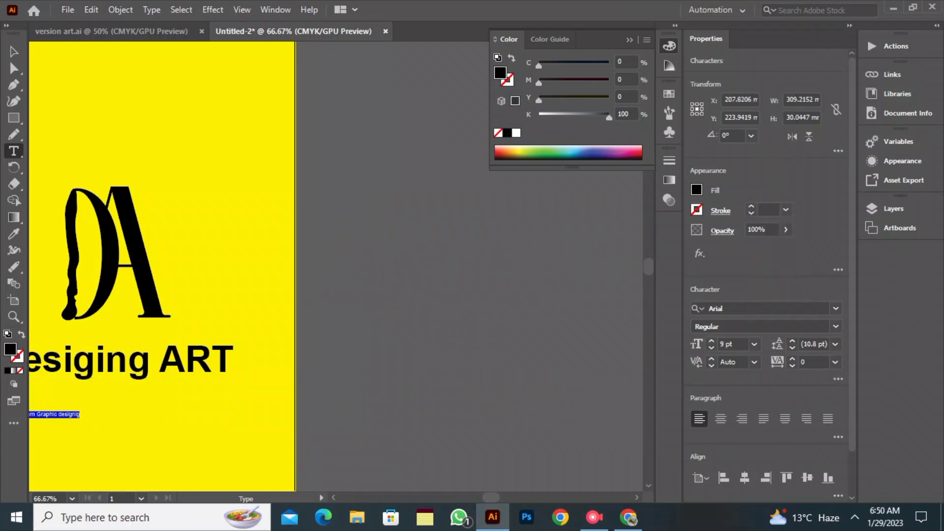
drag(491, 497, 482, 498)
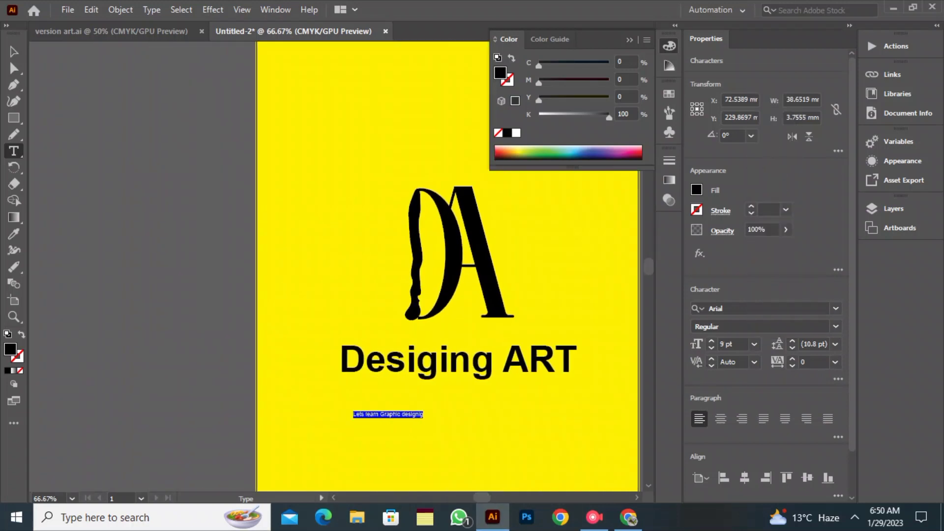
Set the tagline's font size to 21 pt and its tracking to 200, and finish editing the text
click(754, 344)
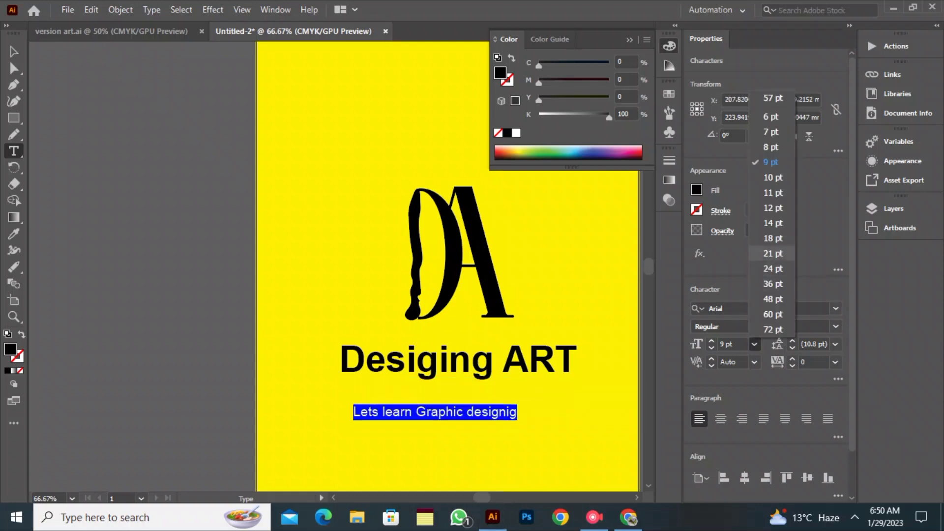
click(773, 253)
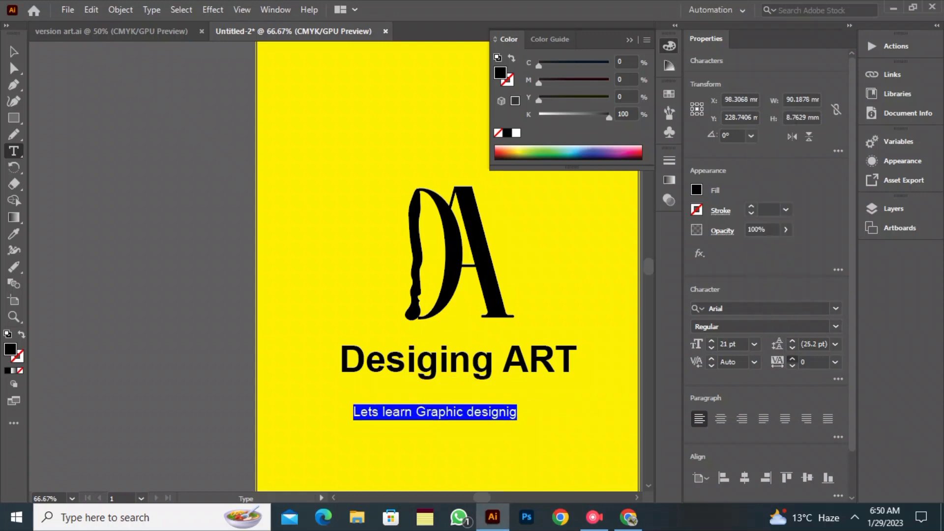
click(836, 362)
click(839, 343)
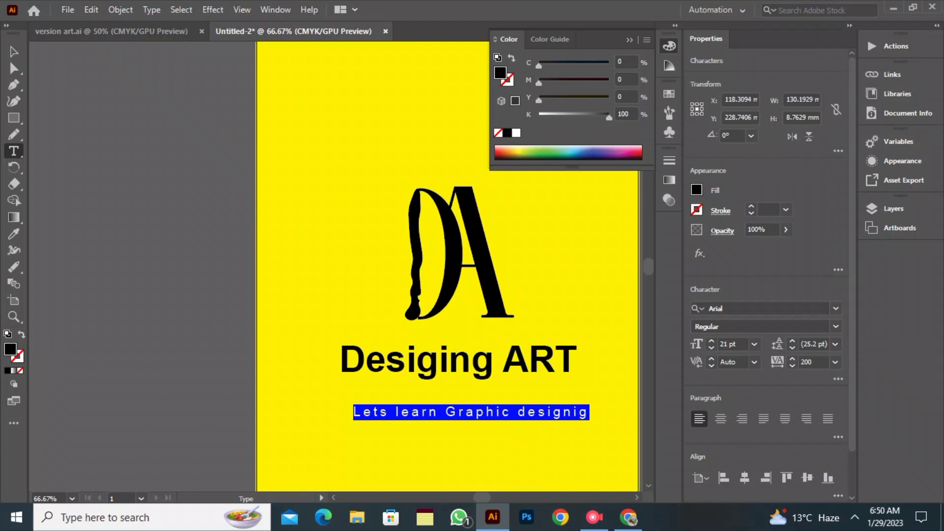
key(Escape)
Move the tagline up close beneath "Desiging ART" and shift that title right so the two lines align horizontally
drag(468, 412, 465, 393)
click(462, 453)
drag(482, 497, 483, 498)
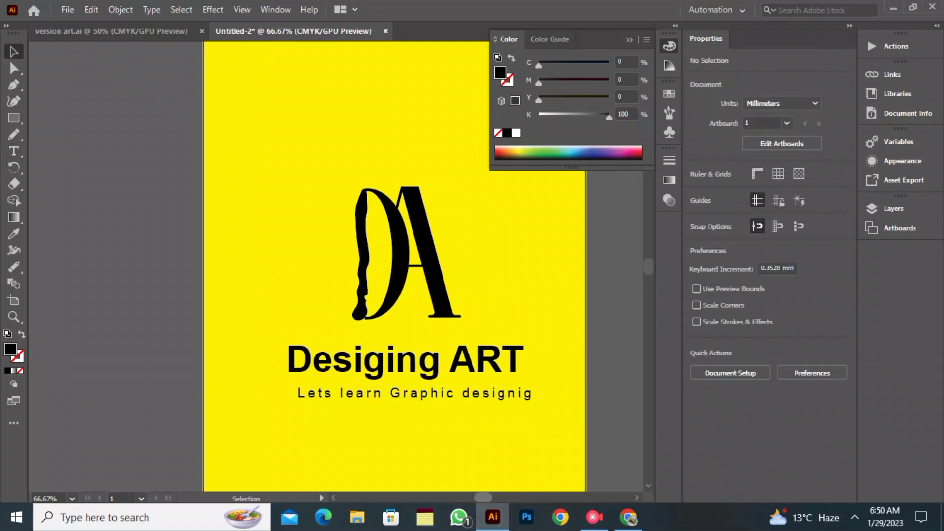
drag(534, 363, 546, 359)
click(496, 443)
Lock the yellow background rectangle and move both DA letters together slightly down and right, closer to the title
click(482, 236)
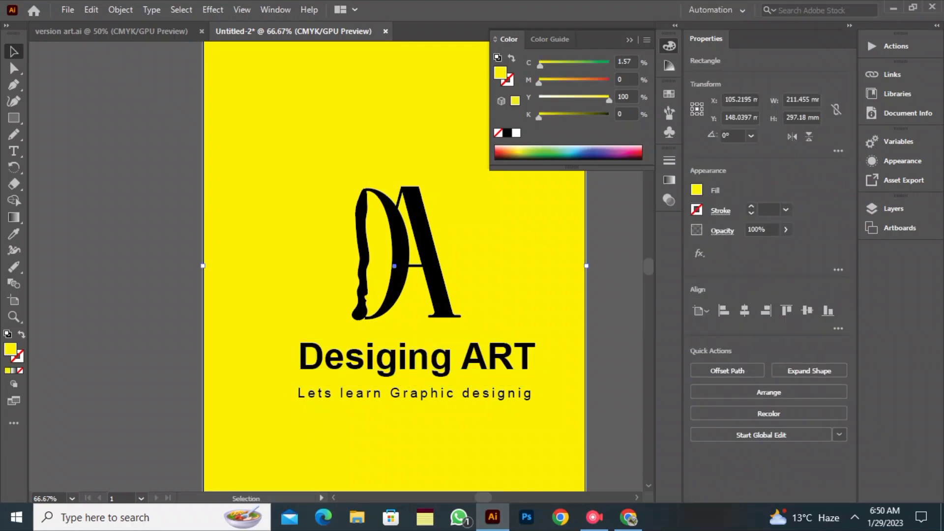
key(ctrl+2)
drag(303, 259, 433, 264)
click(506, 251)
Shift the DA letters slightly left, and move "Desiging ART" and the tagline left and up to centre them beneath the monogram
scroll(418, 269, down, 3)
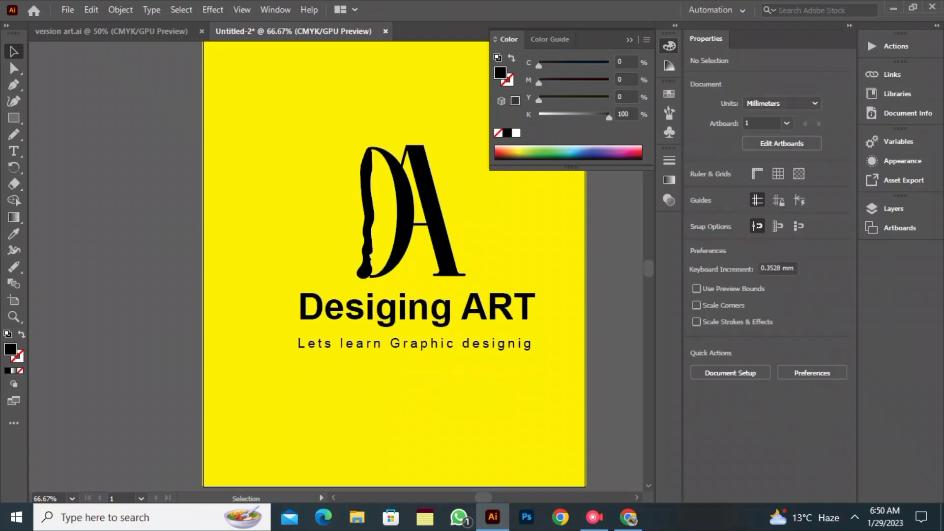
scroll(419, 268, up, 2)
key(ctrl+minus)
key(ctrl+minus)
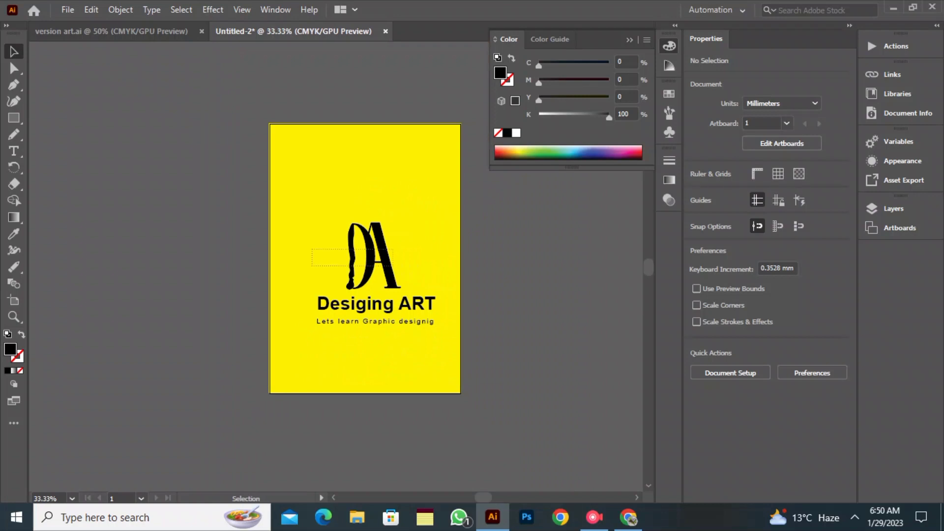
drag(393, 266, 382, 268)
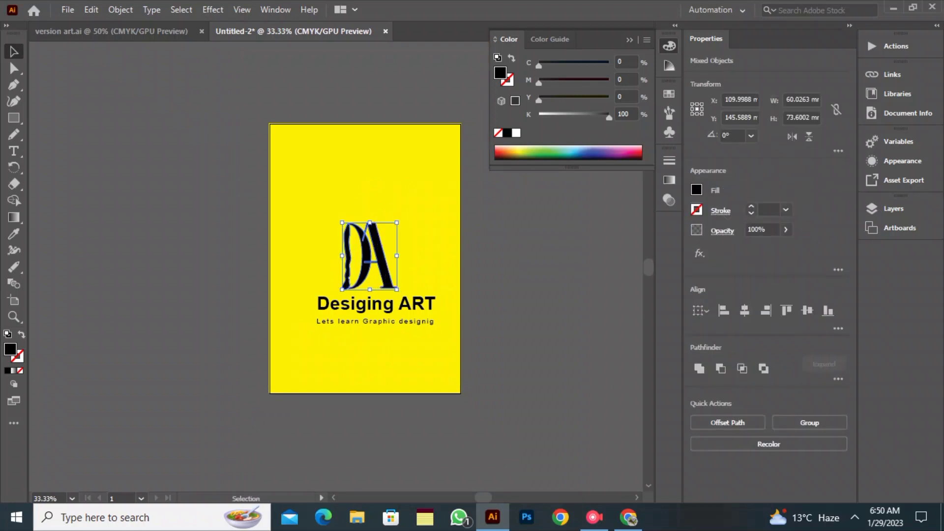
drag(379, 304, 367, 320)
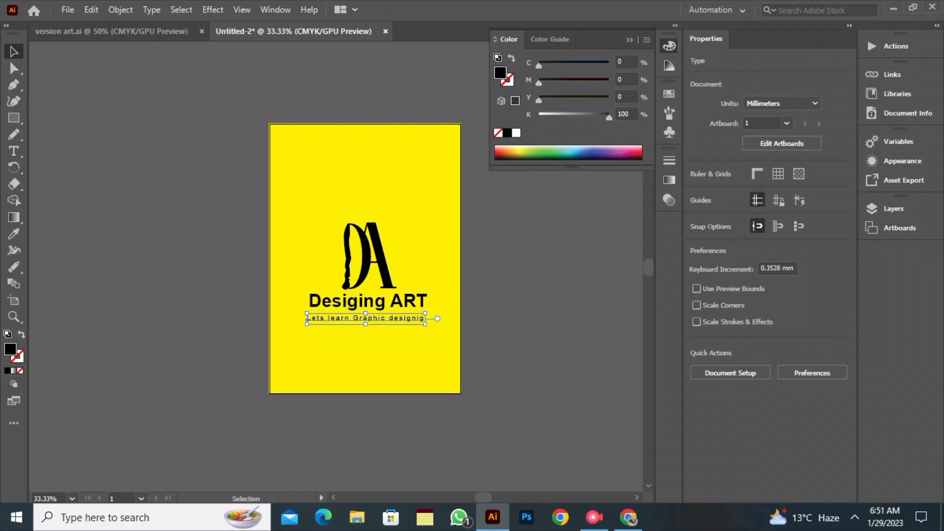